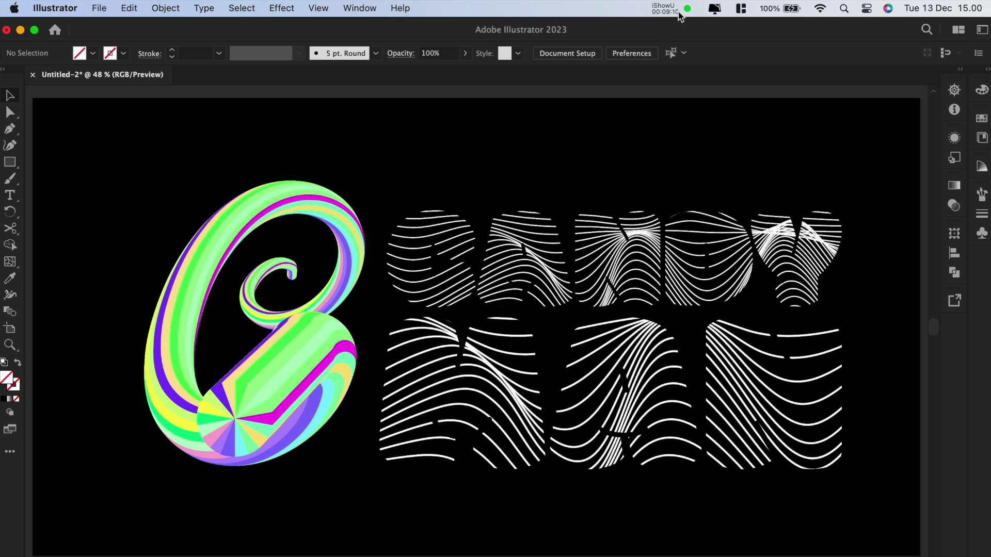
click(684, 9)
click(688, 41)
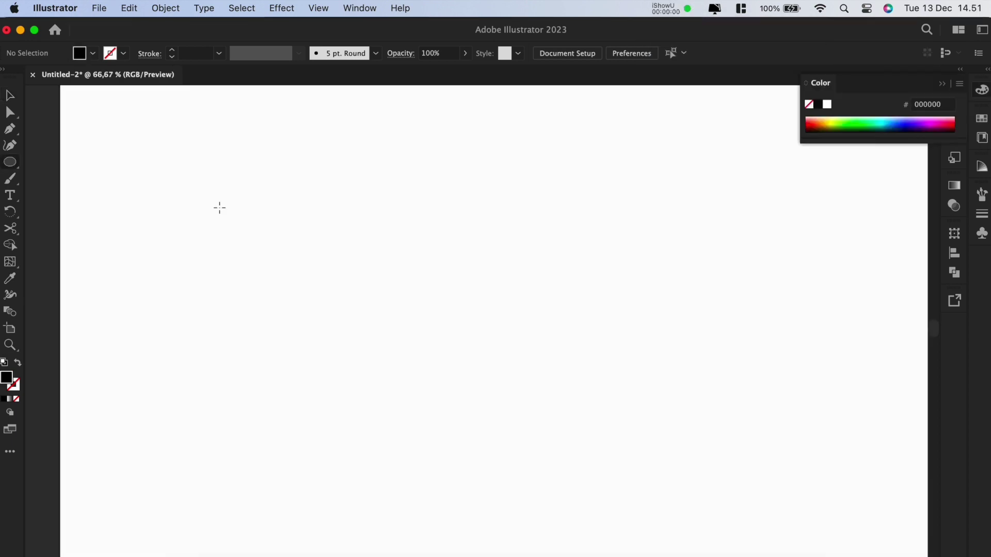
Step: Draw a black circle and a vertical straight line that crosses it from above its top to below its bottom
drag(208, 193, 375, 360)
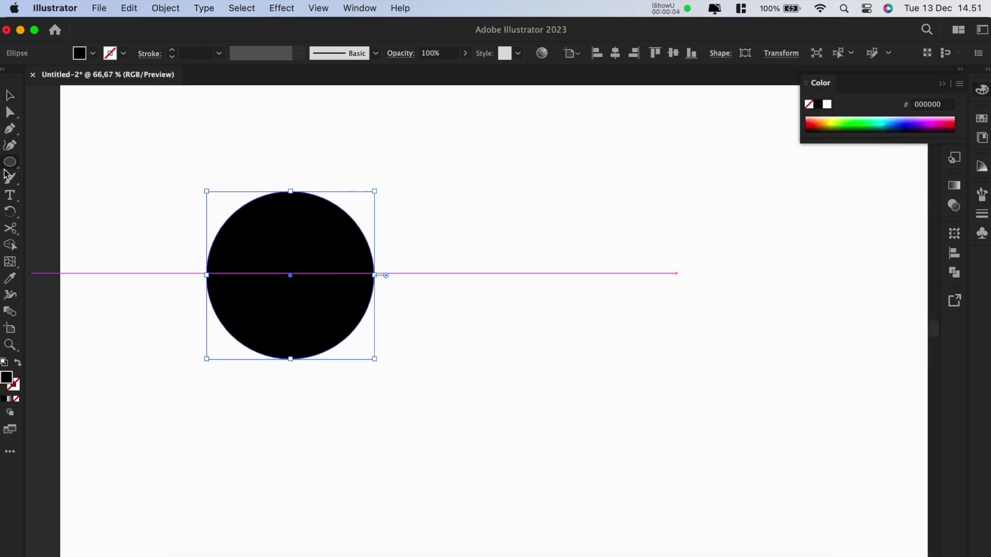
key(p)
click(290, 167)
shift+click(297, 394)
Step: Centre the circle and the vertical line on each other both horizontally and vertically
key(v)
key(super+a)
click(615, 53)
click(673, 53)
click(171, 248)
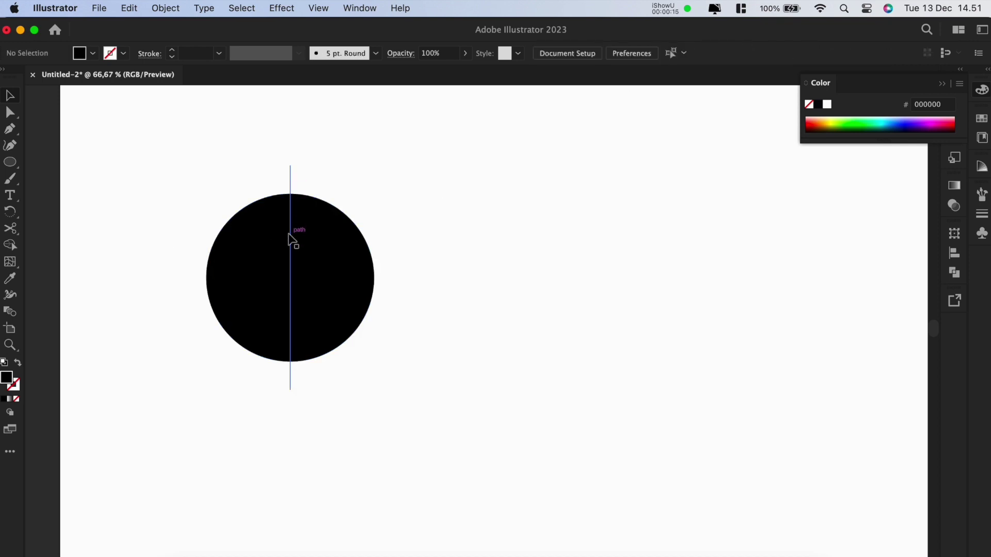
Step: Copy the vertical line rotated 20° about the circle's centre and repeat the copy all the way around the circle
click(290, 171)
click(10, 245)
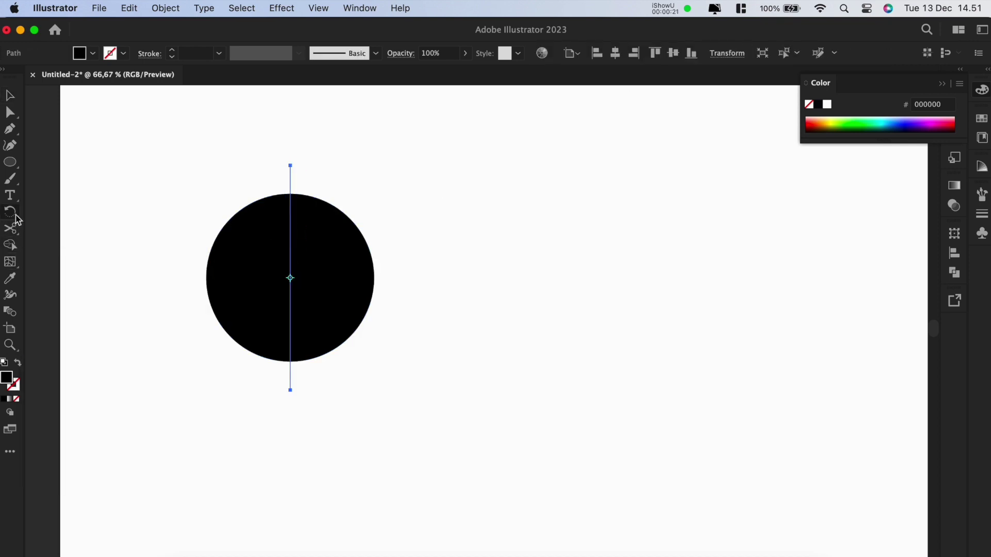
alt+click(290, 277)
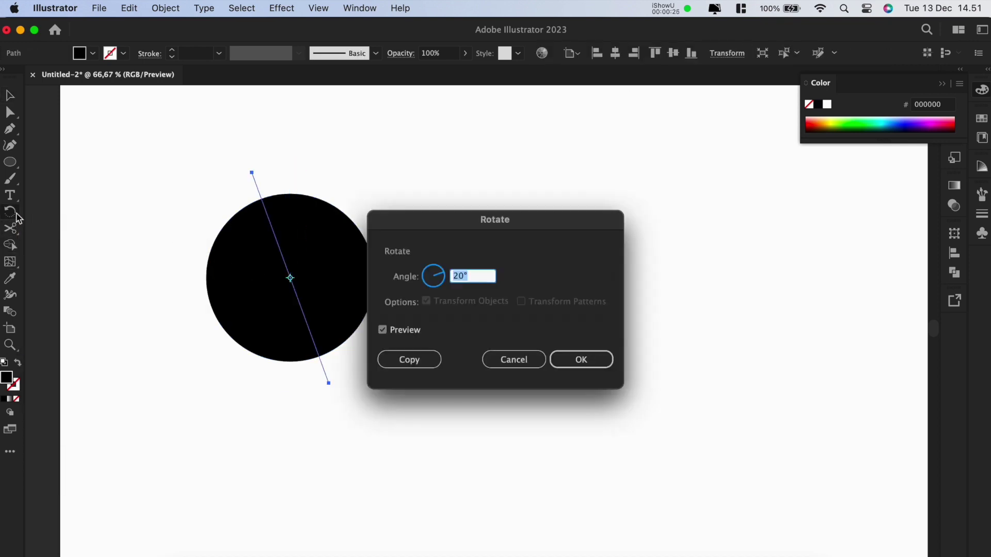
click(407, 358)
key(super+d)
key(super+d)
key(super+d)
key(super+d)
key(super+d)
key(super+d)
key(super+d)
key(super+d)
key(super+d)
key(super+d)
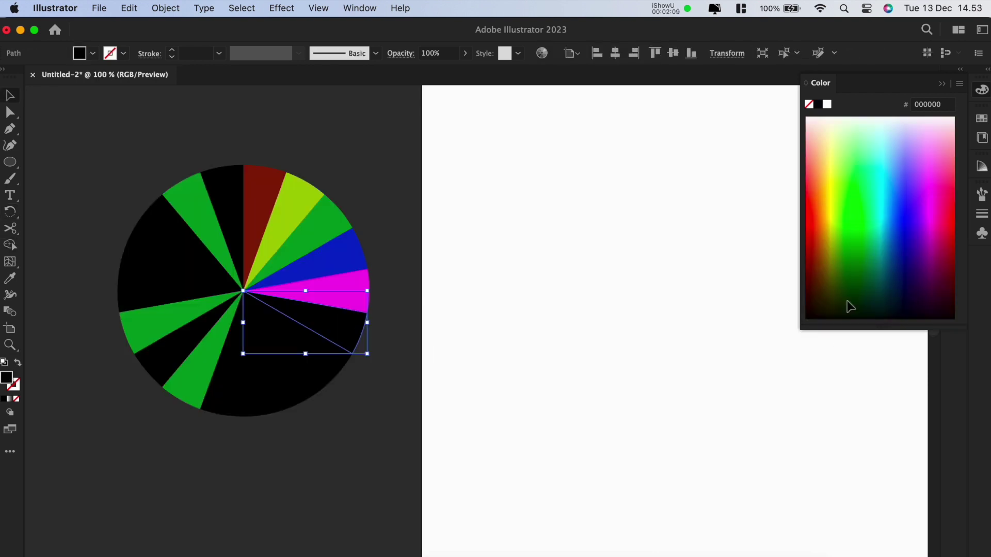
Step: Fill the wheel's lower-right wedges, clockwise from the magenta one, with mint, golden yellow, light green and cyan
click(932, 165)
click(827, 168)
click(289, 365)
click(826, 162)
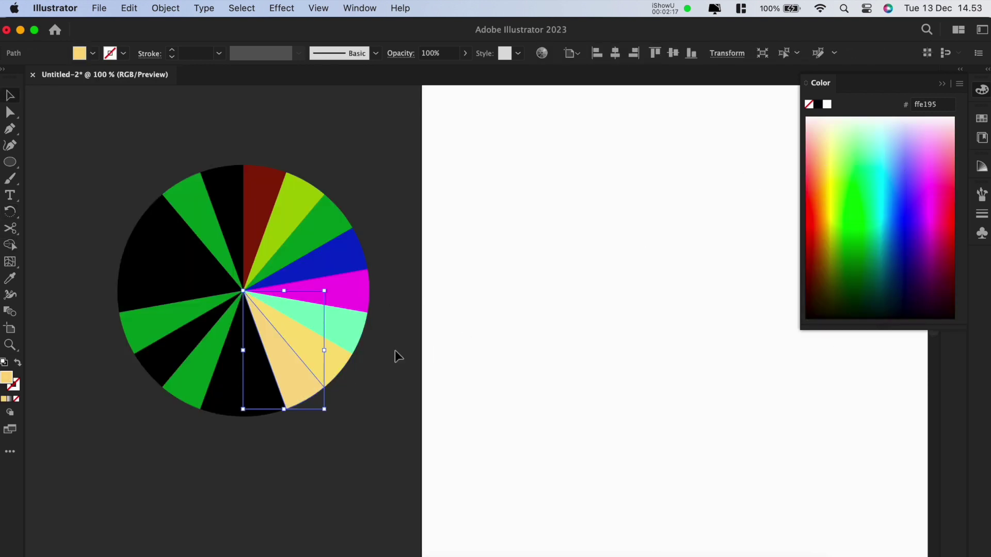
click(862, 160)
click(263, 382)
click(882, 159)
Step: Fill the wheel's left-hand wedges with violet, purple, pink, pale green, spring green 26ff8f and yellow
click(225, 379)
click(910, 178)
click(190, 279)
click(830, 175)
click(183, 291)
click(865, 187)
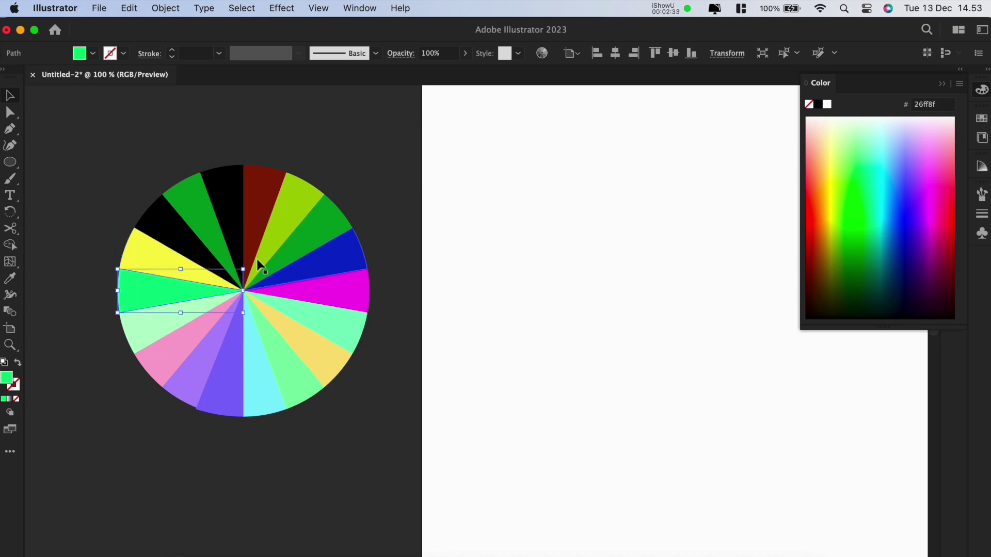
Step: Recolour the wheel's upper wedges with lime, deep purple, peach and light greens, using 97ff95 for the blue wedge
click(186, 242)
click(839, 166)
click(229, 227)
click(824, 157)
click(331, 227)
click(858, 147)
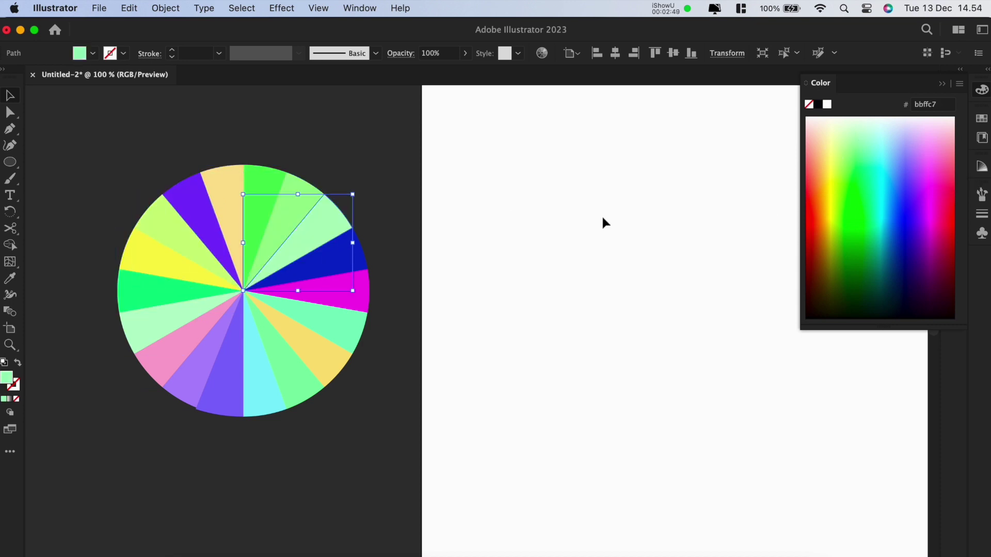
click(341, 258)
click(852, 156)
Step: Group all the wedges of the colour wheel and place a copy of it level with the original, near the artboard's right side
key(super+minus)
key(super+minus)
drag(237, 261, 341, 361)
key(super+g)
drag(315, 325, 600, 334)
Step: Make a blend between the two colour wheels
drag(173, 253, 692, 394)
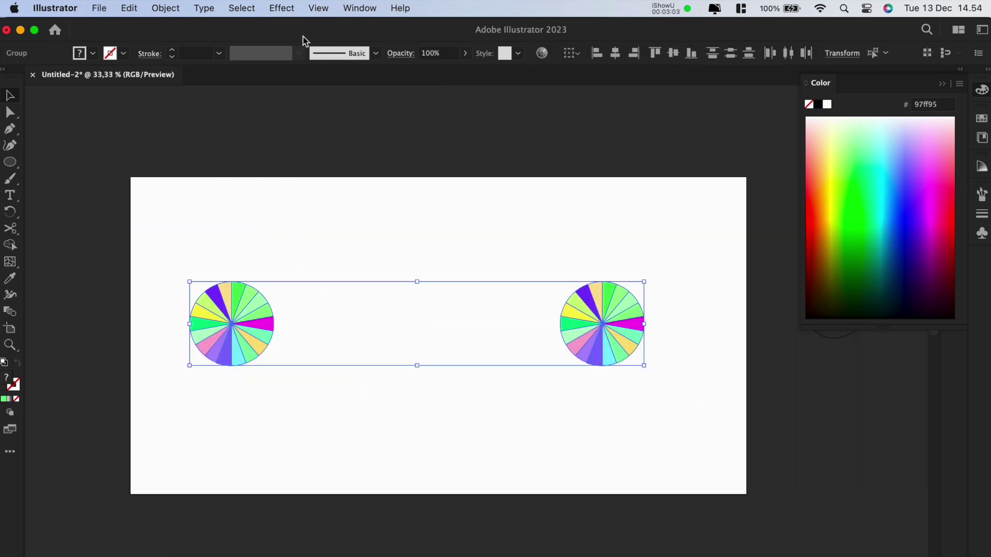
click(165, 9)
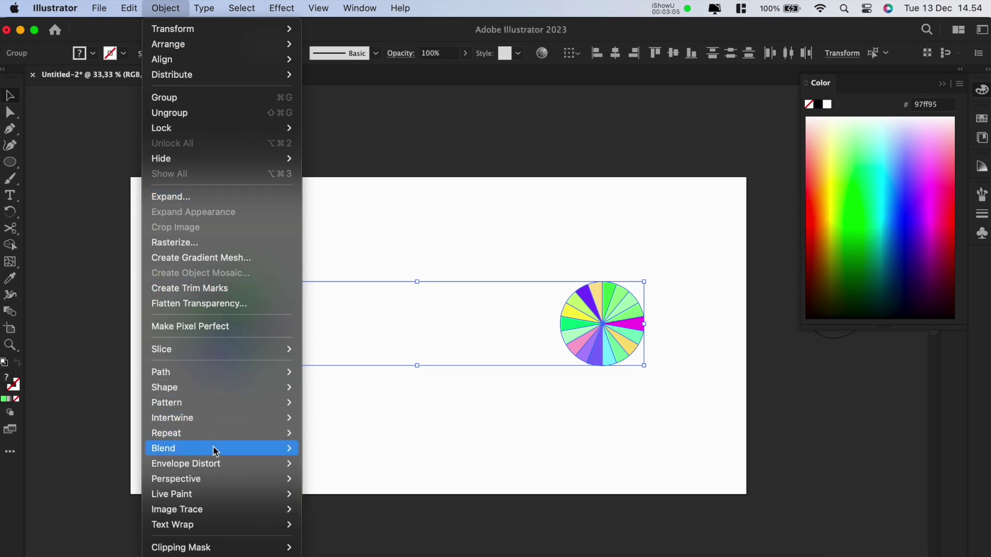
mouse_move(214, 449)
click(309, 449)
click(318, 436)
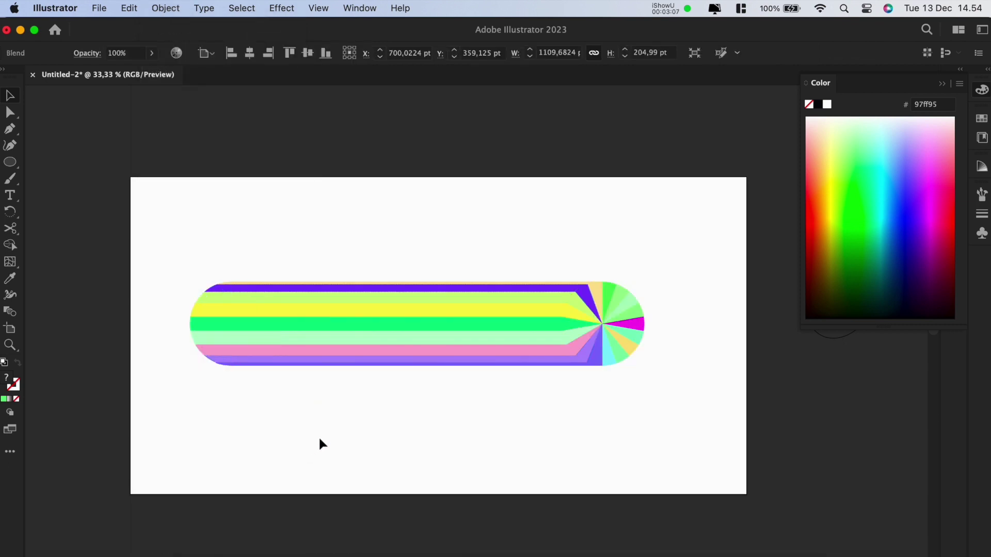
Step: Move the striped blend off the artboard into the empty area above it
scroll(364, 416, up, 3)
drag(365, 416, 389, 114)
scroll(401, 269, up, 3)
scroll(401, 269, right, 1)
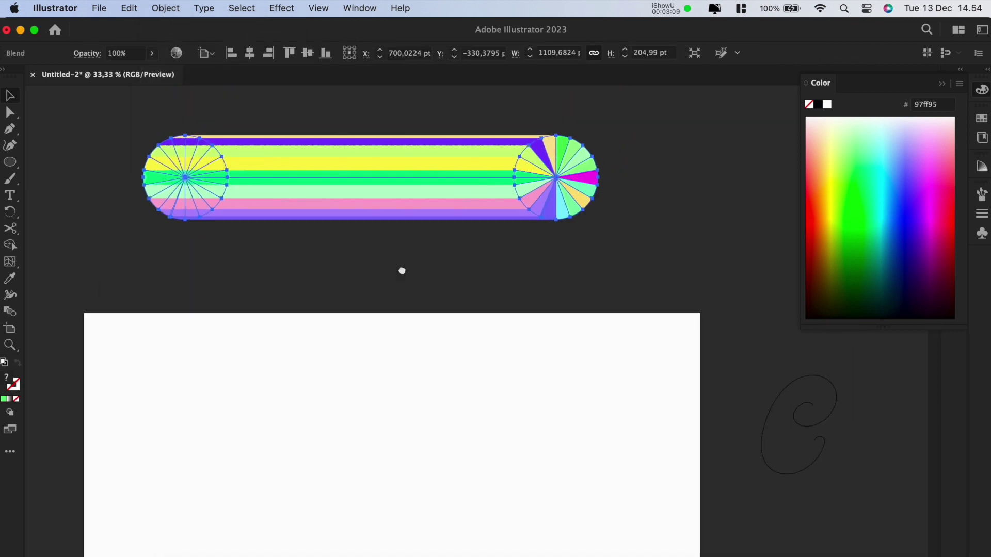
scroll(408, 265, down, 1)
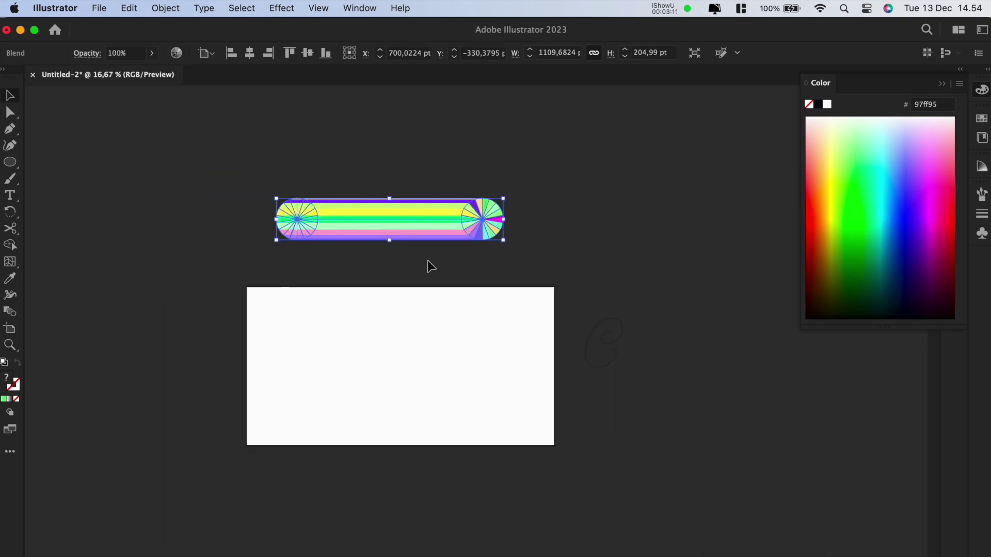
Step: Bring the C-shaped path onto the artboard and move the striped blend straight down to just above it
drag(599, 322, 414, 322)
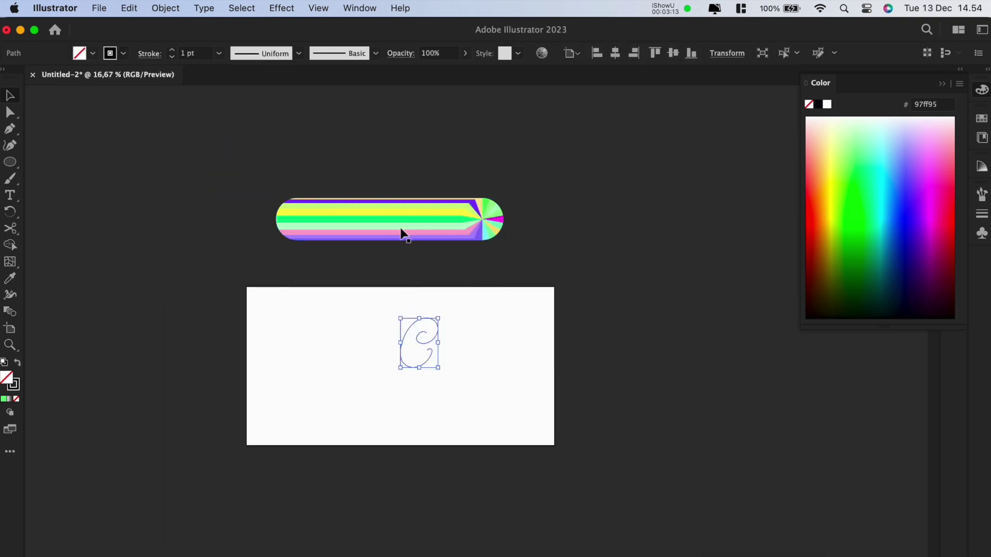
drag(321, 175, 434, 313)
click(455, 344)
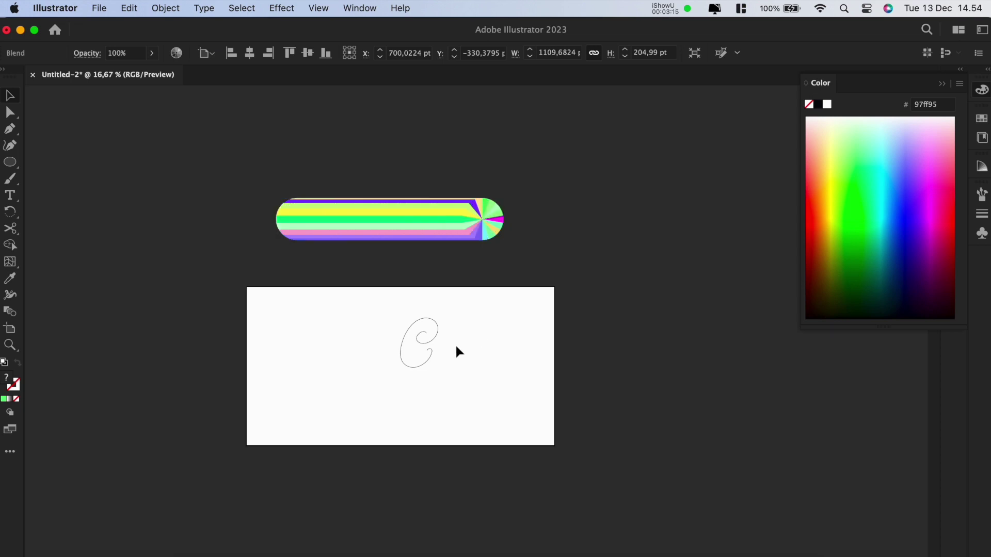
scroll(443, 325, up, 3)
scroll(447, 356, down, 2)
drag(443, 184, 442, 303)
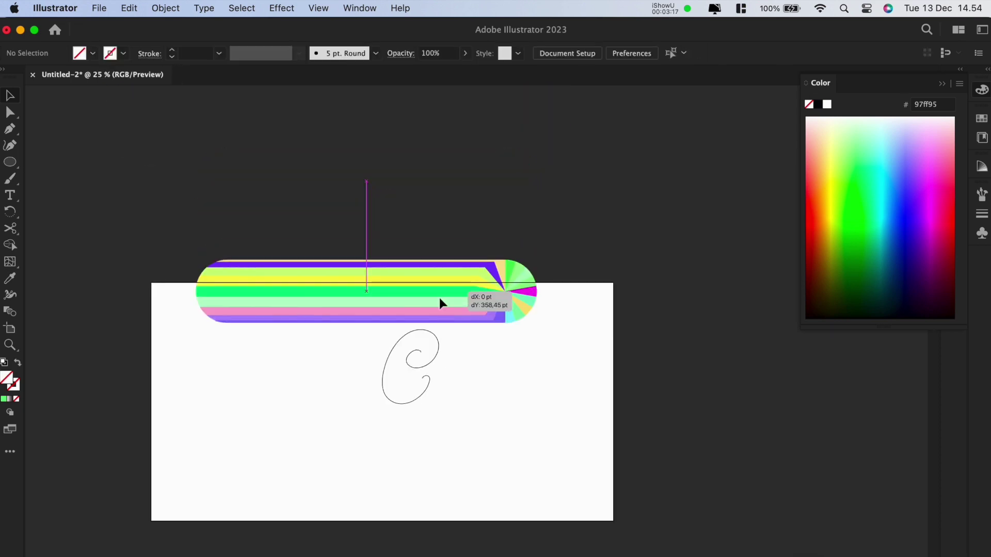
Step: Replace the blend's spine with the C-shaped path so the stripes follow the letter
scroll(442, 343, up, 2)
shift+click(431, 341)
click(165, 8)
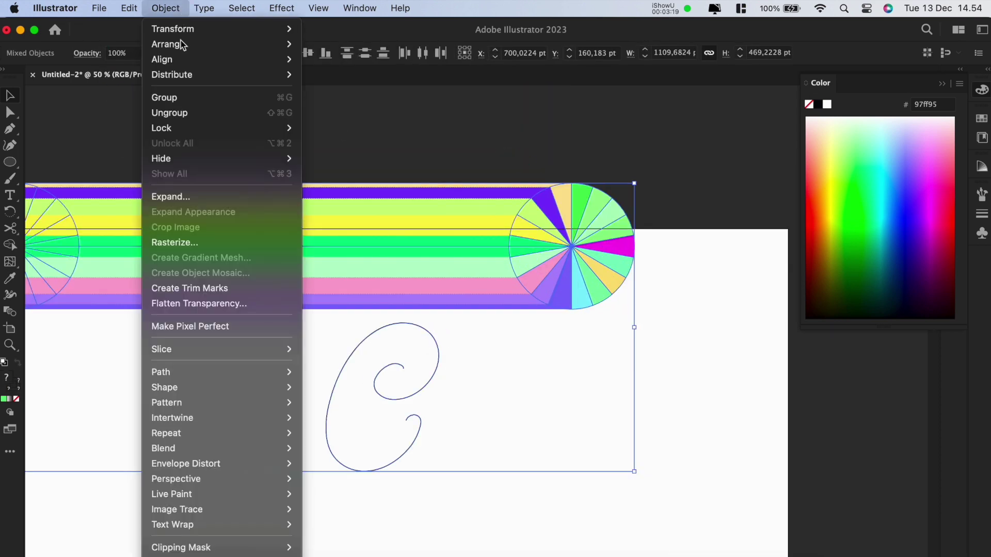
mouse_move(191, 457)
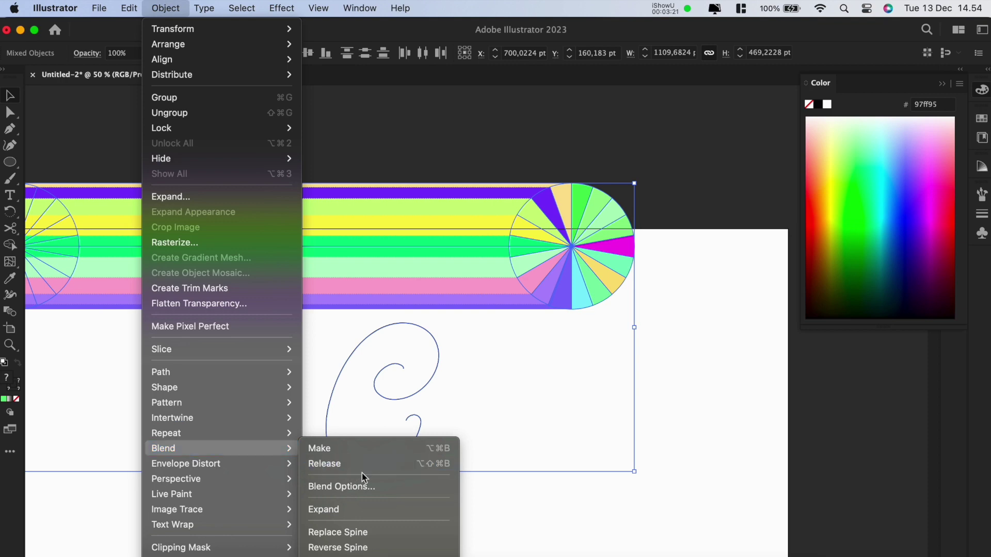
click(370, 532)
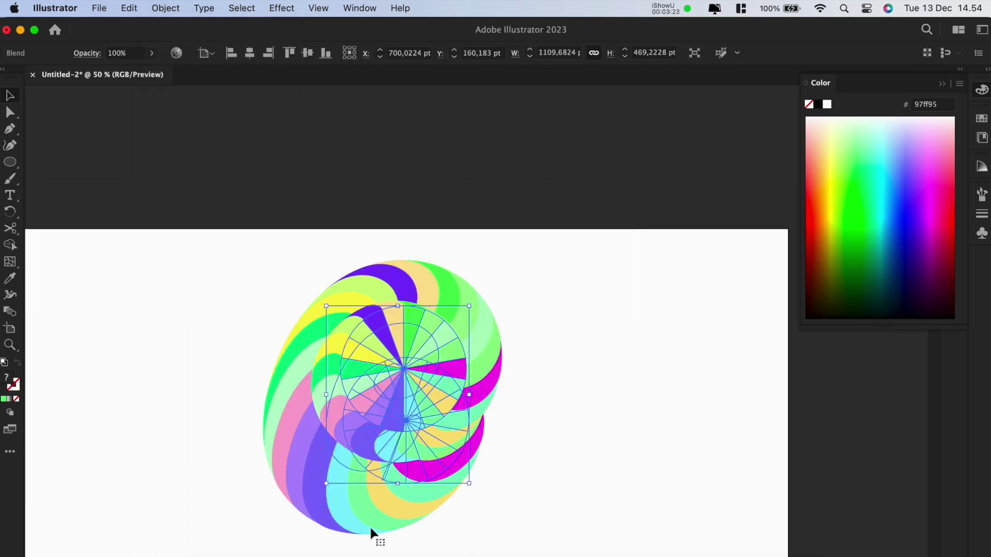
click(555, 370)
Step: Isolate the blend and move the front colour wheel from the spiral's centre to the lower-left part of the C
scroll(411, 381, up, 3)
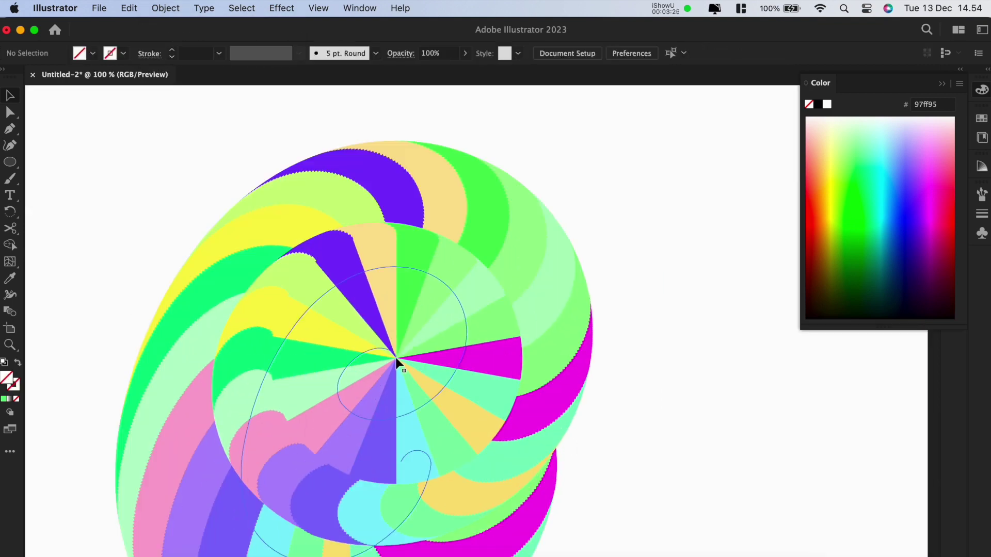
double_click(396, 357)
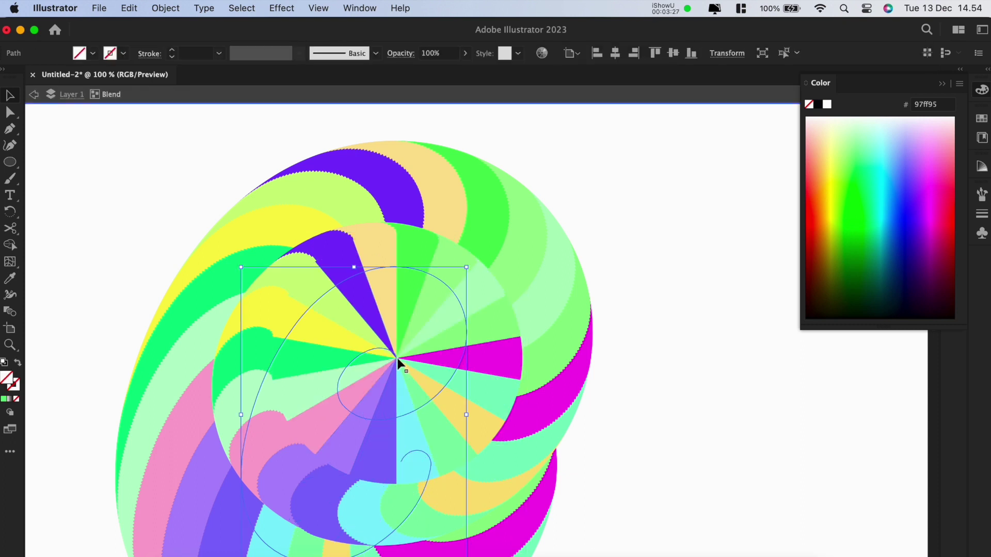
key(a)
click(397, 358)
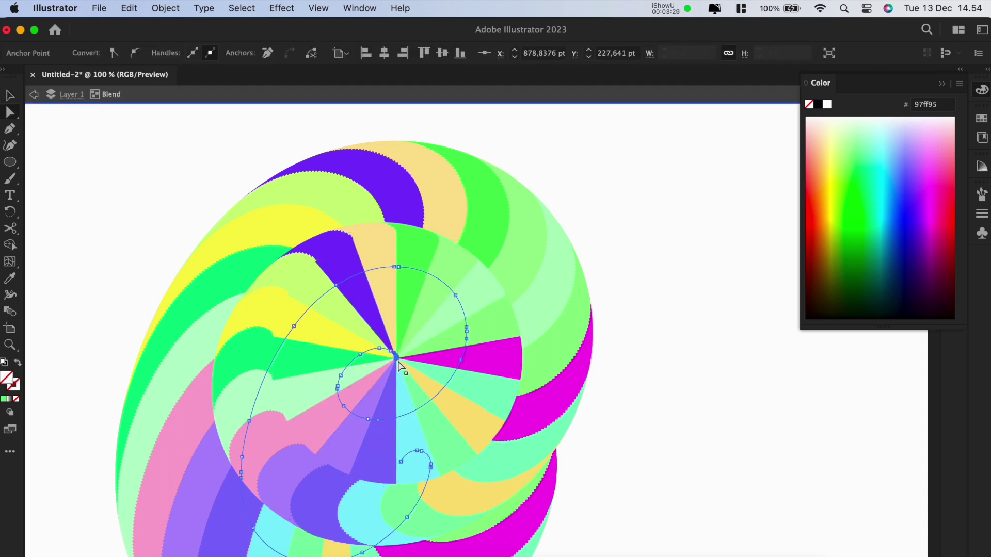
click(512, 358)
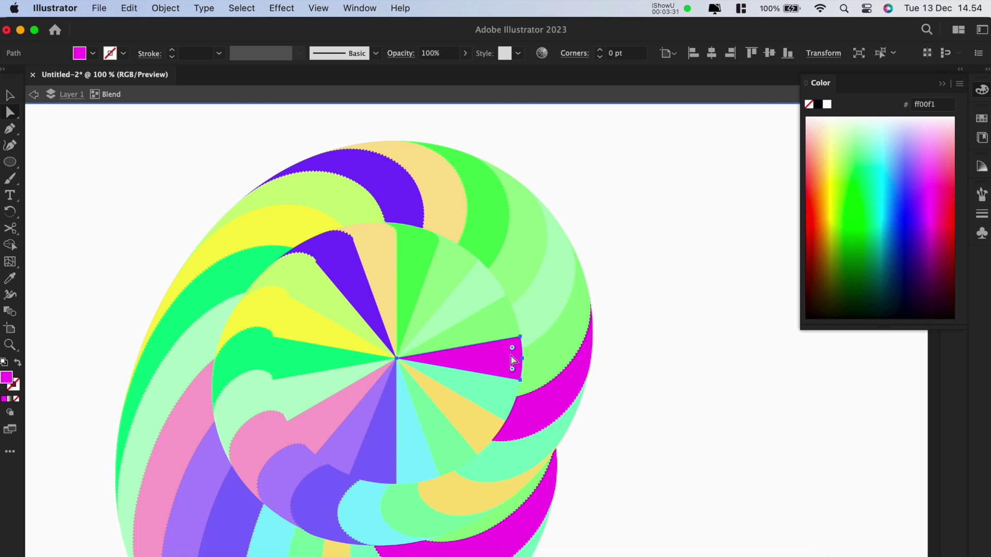
key(v)
click(506, 337)
drag(519, 279, 308, 466)
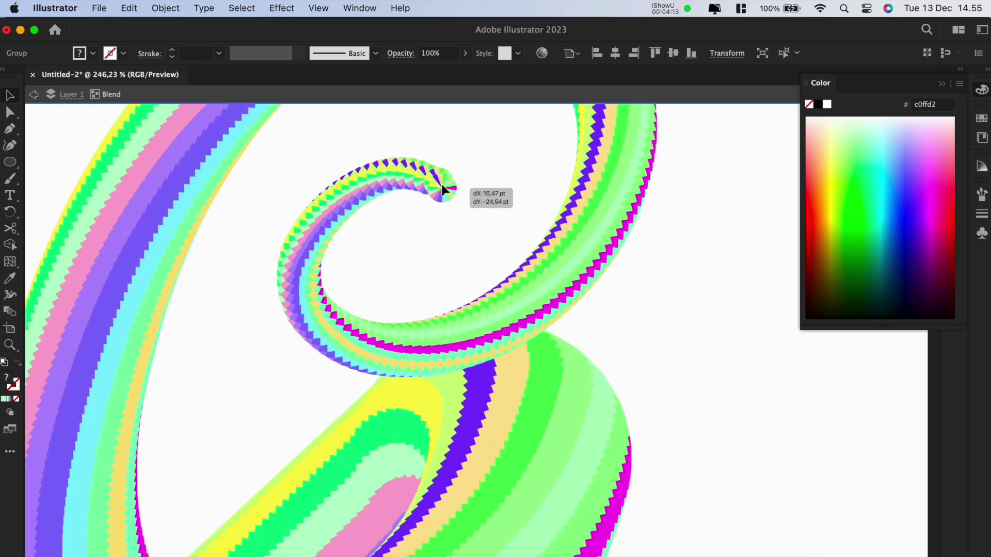
Step: Reposition the small colour wheel at the tip of the inner spiral and exit isolation mode
mouse_move(441, 193)
mouse_down()
mouse_move(442, 184)
mouse_move(433, 207)
mouse_up()
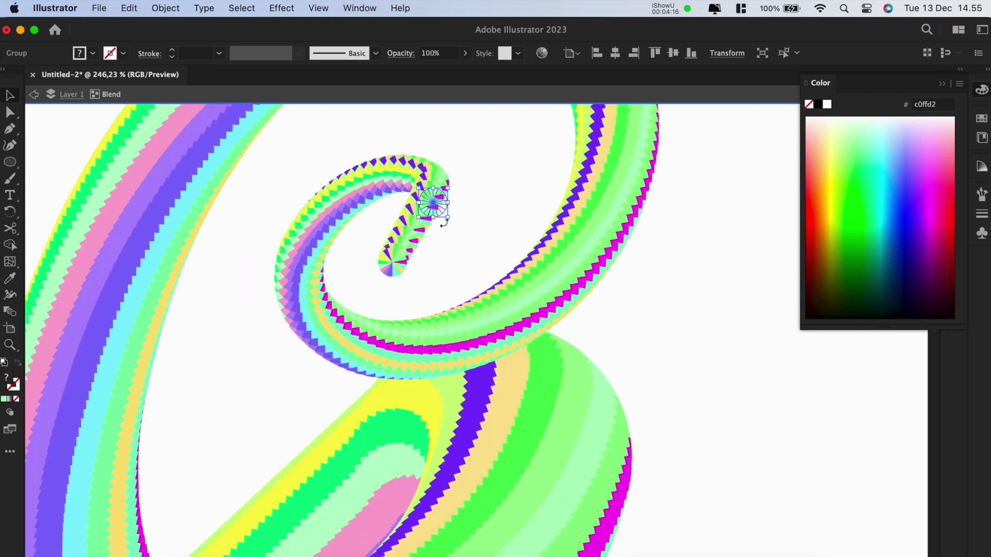
click(444, 237)
scroll(444, 237, down, 3)
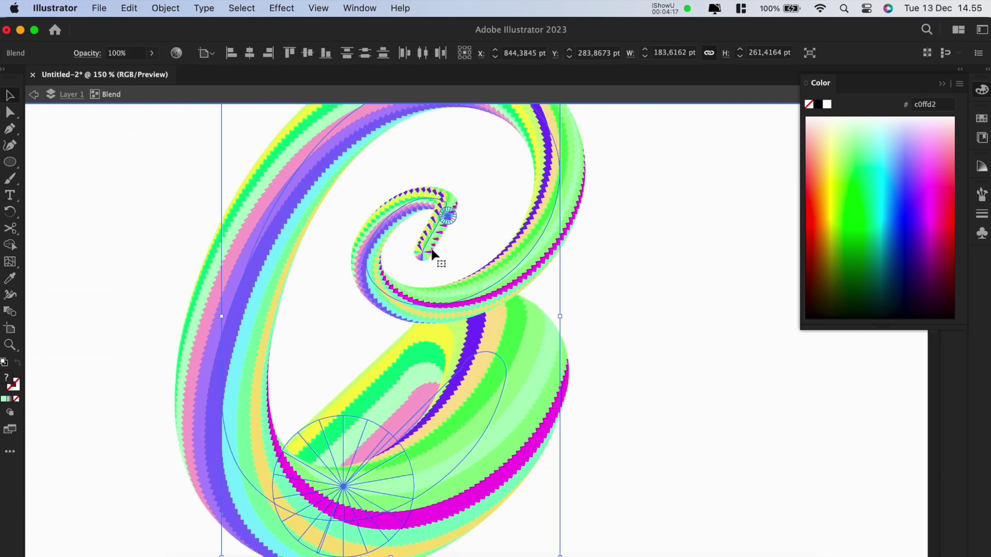
click(475, 234)
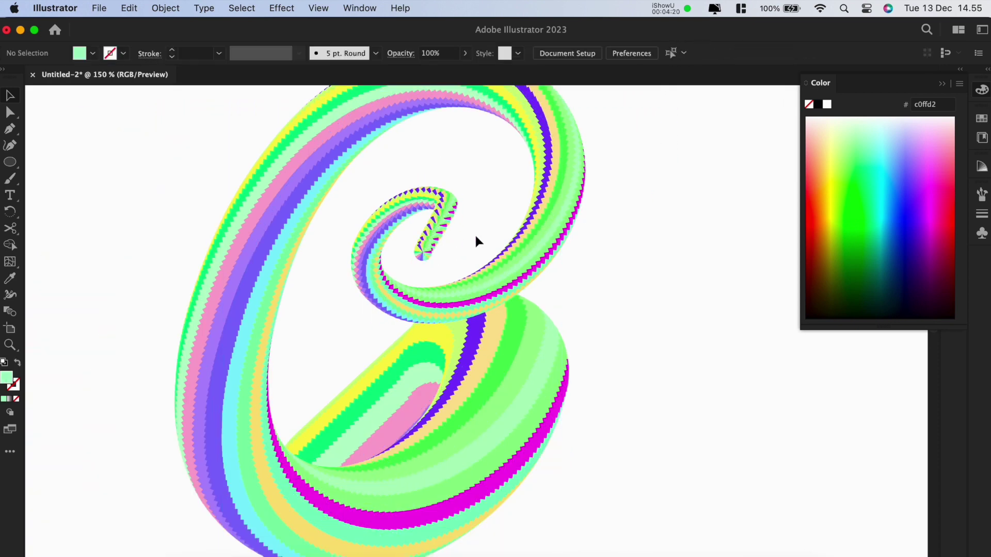
Step: Move the loose end anchor of the blend's spine onto the small wheel to remove the straight tail inside the spiral
click(422, 257)
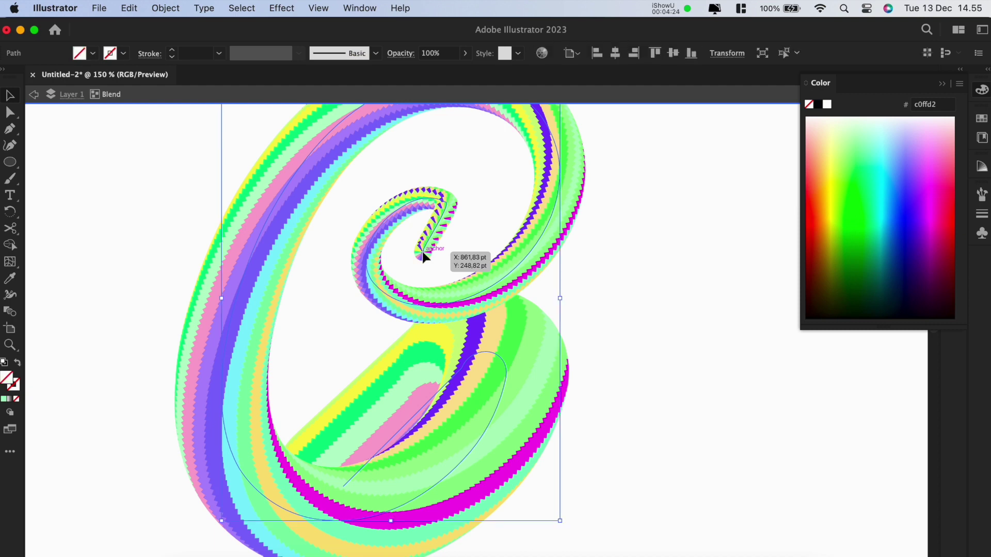
double_click(460, 228)
drag(459, 232, 421, 238)
key(a)
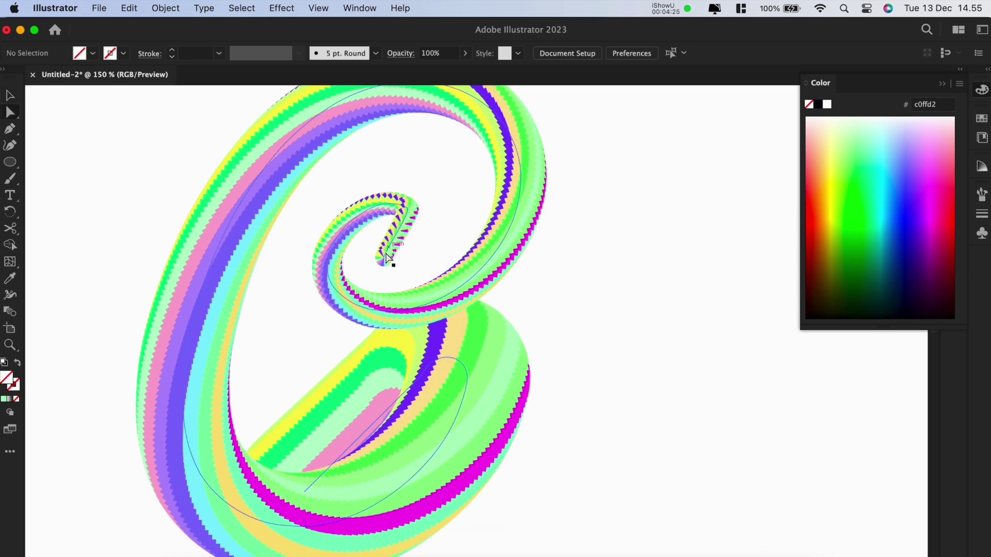
click(386, 256)
double_click(385, 261)
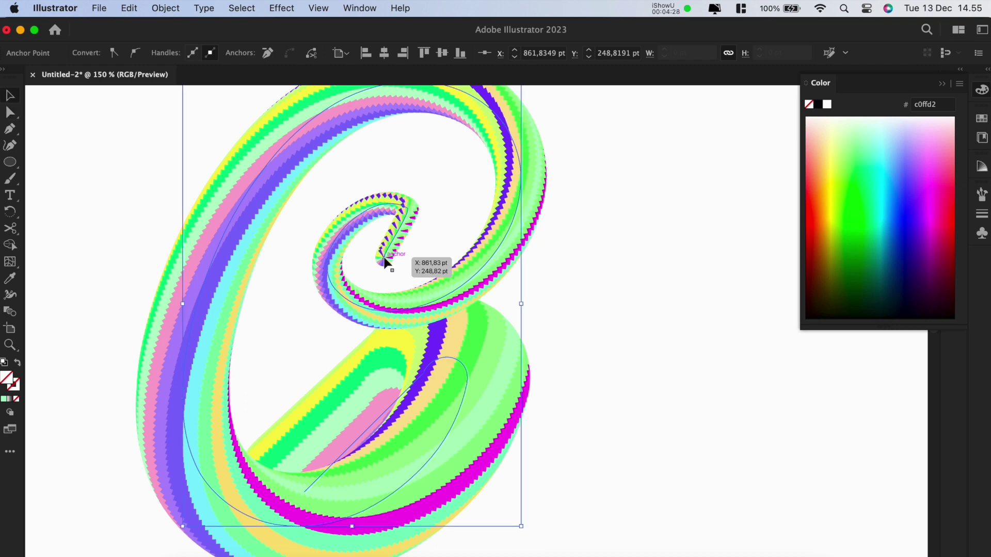
click(408, 226)
mouse_move(408, 227)
mouse_down()
mouse_move(427, 212)
mouse_move(417, 202)
mouse_move(411, 227)
mouse_up()
click(438, 208)
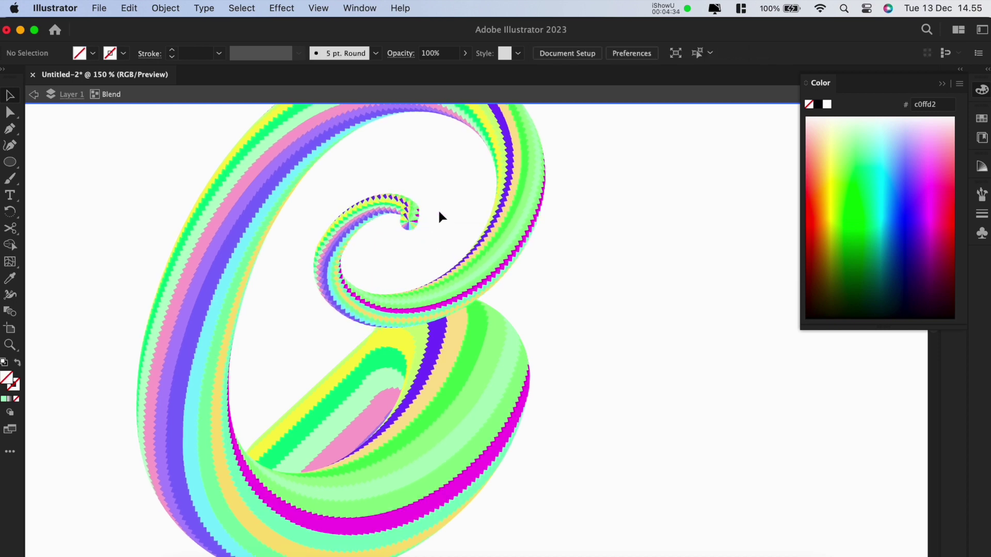
double_click(439, 209)
Step: Reverse the C-shaped blend's stacking order front to back and deselect it
scroll(410, 259, down, 2)
click(393, 327)
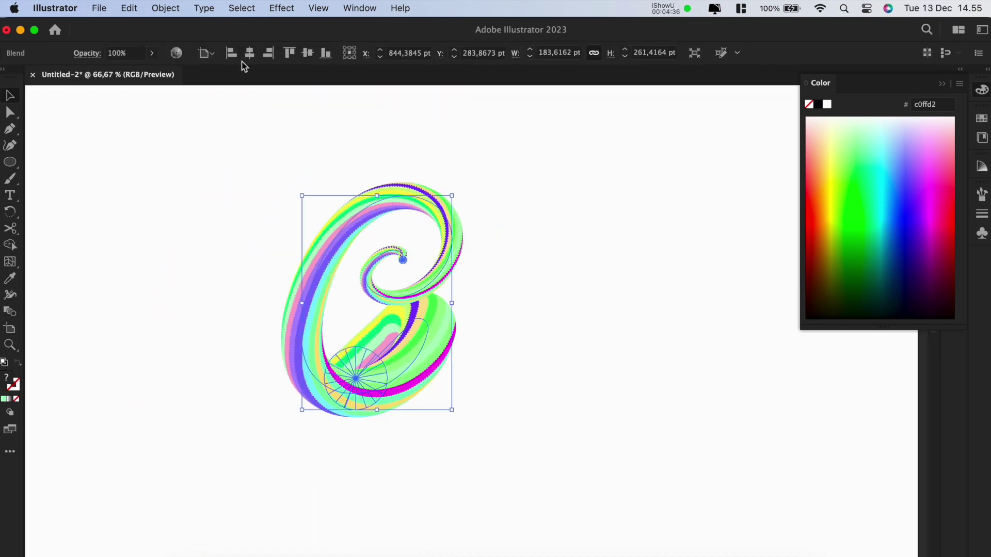
click(165, 8)
mouse_move(244, 462)
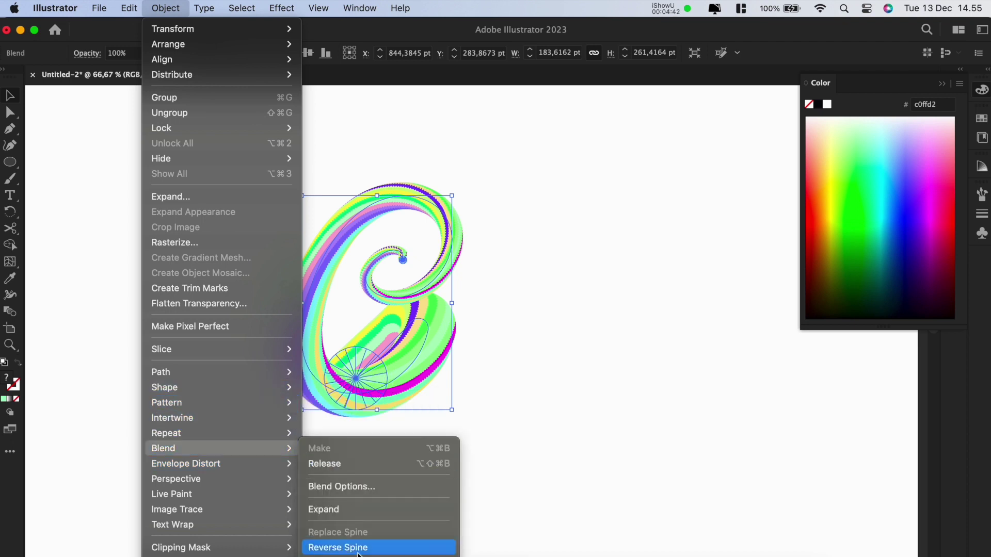
click(361, 556)
click(432, 446)
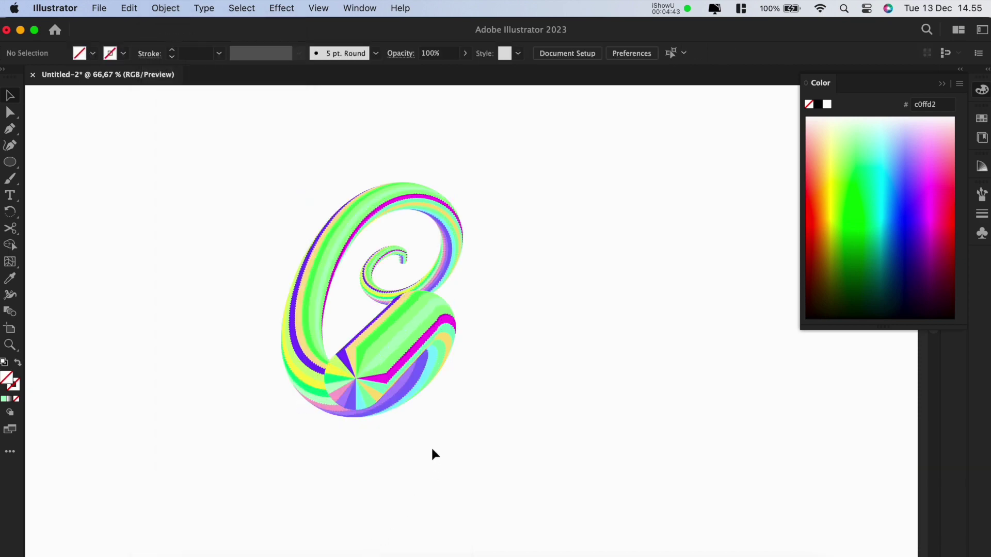
Step: Set the C-shaped blend's spacing to 900 specified steps and deselect it
click(390, 321)
click(172, 14)
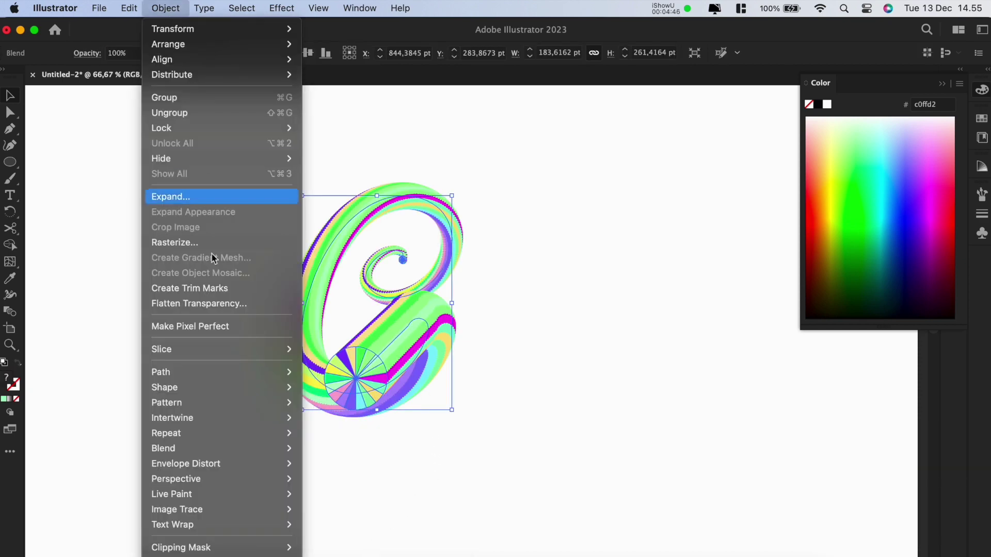
mouse_move(214, 448)
click(329, 486)
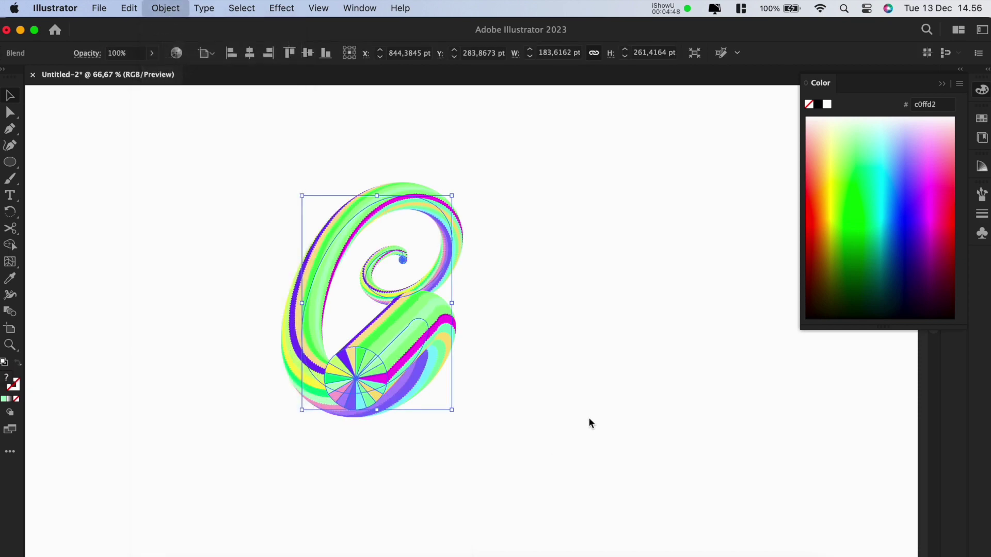
double_click(738, 282)
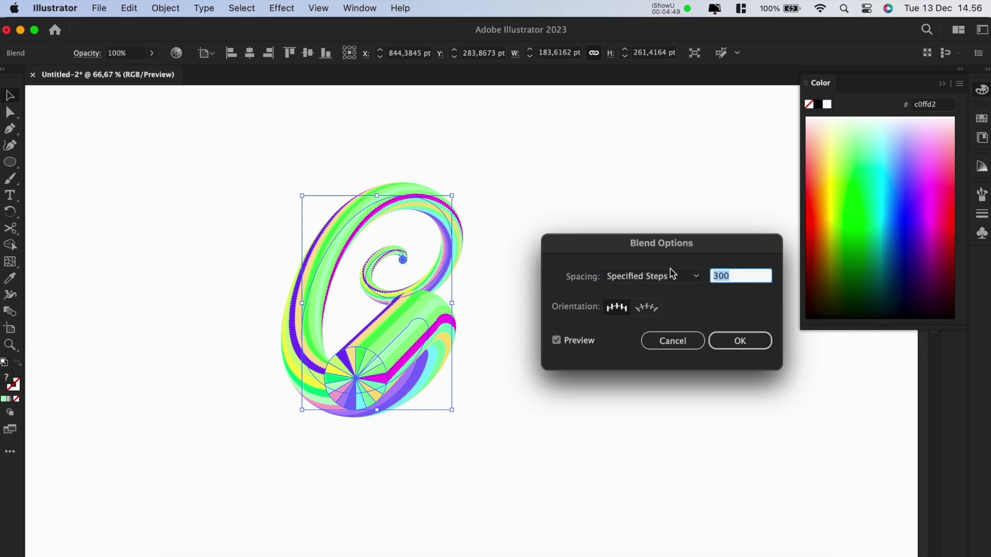
text(900)
key(Return)
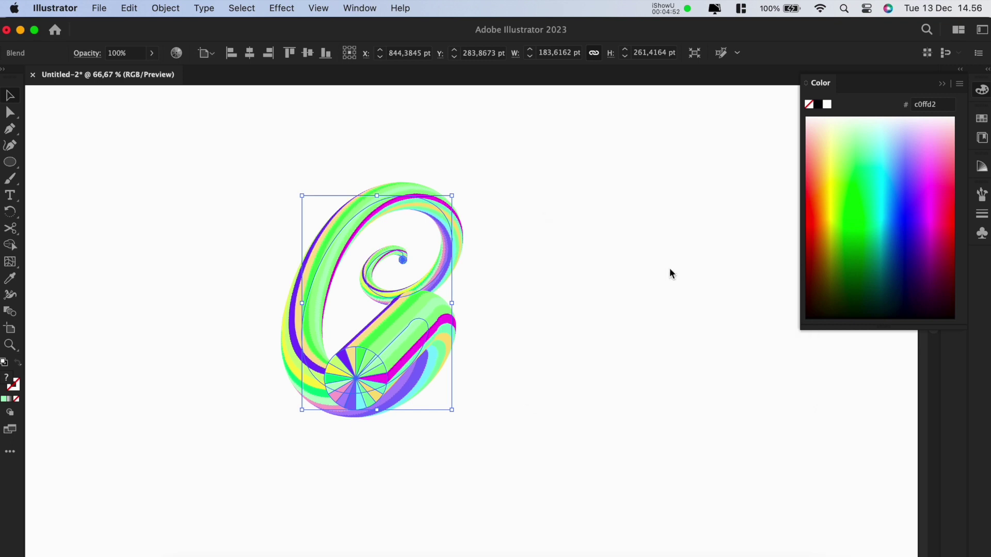
click(585, 314)
Step: Move the C-shaped blend to the left part of the artboard, at about X 586 pt, Y 414 pt
key(super+plus)
scroll(400, 321, up, 2)
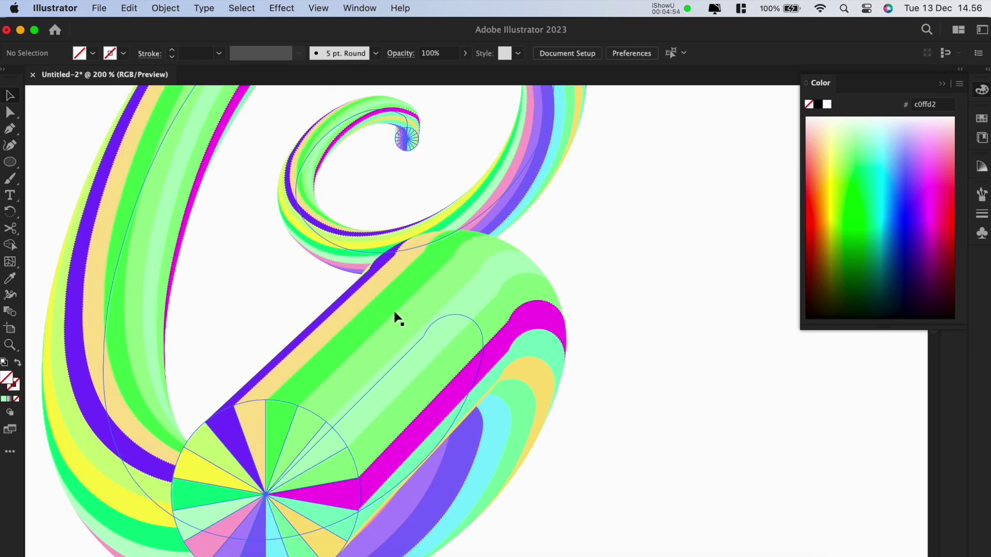
scroll(395, 312, down, 2)
drag(397, 290, 339, 246)
scroll(414, 309, down, 2)
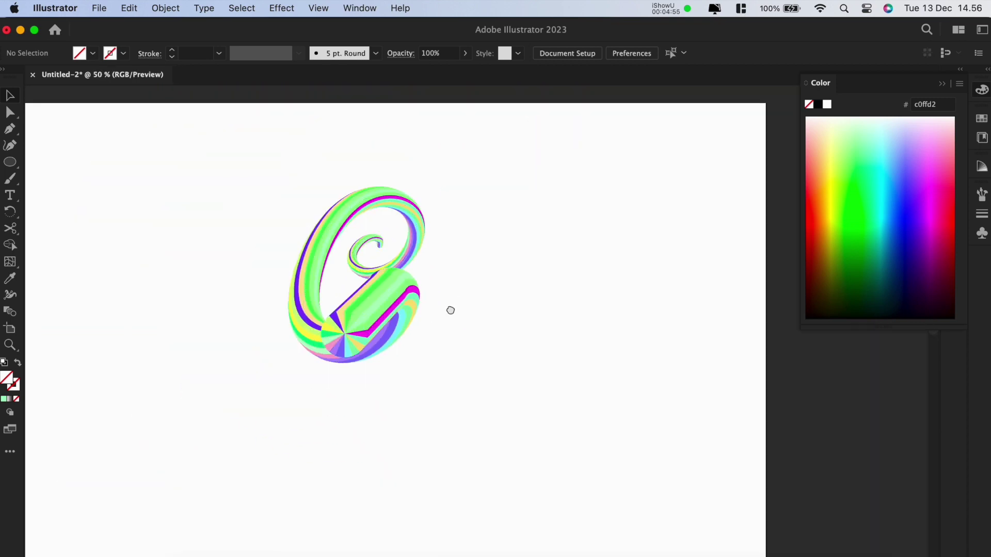
drag(451, 309, 420, 354)
drag(373, 330, 363, 215)
click(363, 383)
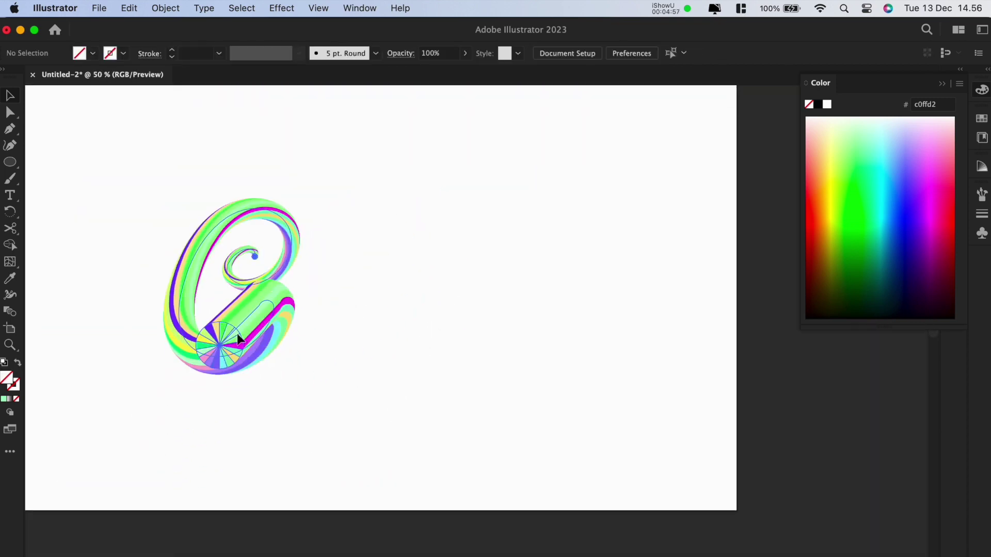
drag(284, 315, 221, 315)
drag(251, 278, 254, 329)
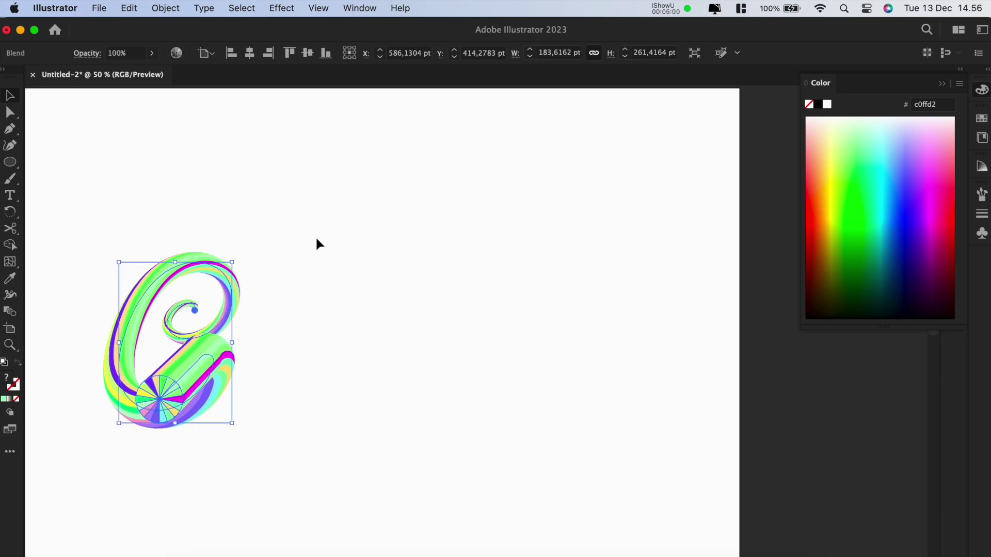
Step: Draw a long horizontal straight line with the Pen tool on the empty canvas beside the artboard
scroll(394, 124, down, 2)
drag(259, 214, 33, 268)
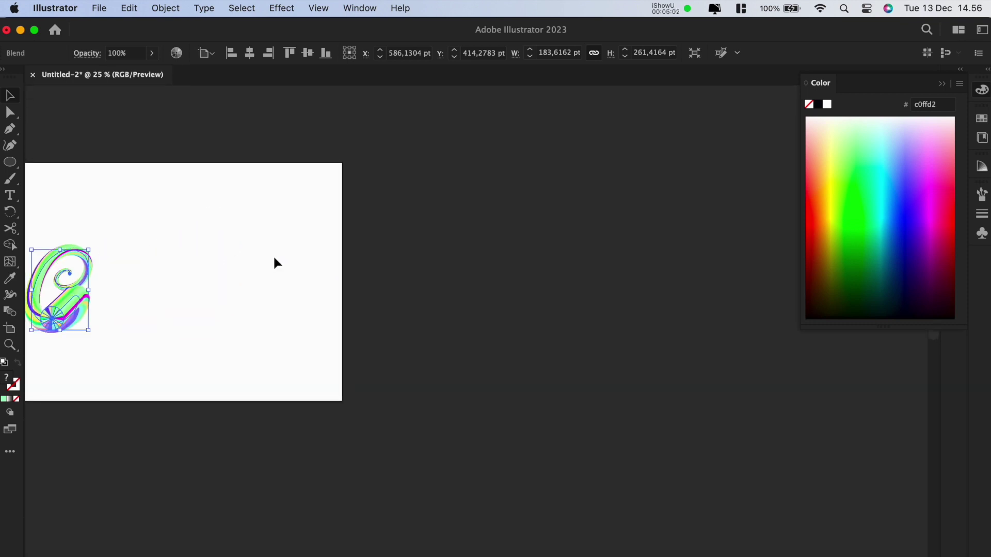
click(272, 255)
drag(208, 218, 178, 233)
click(11, 129)
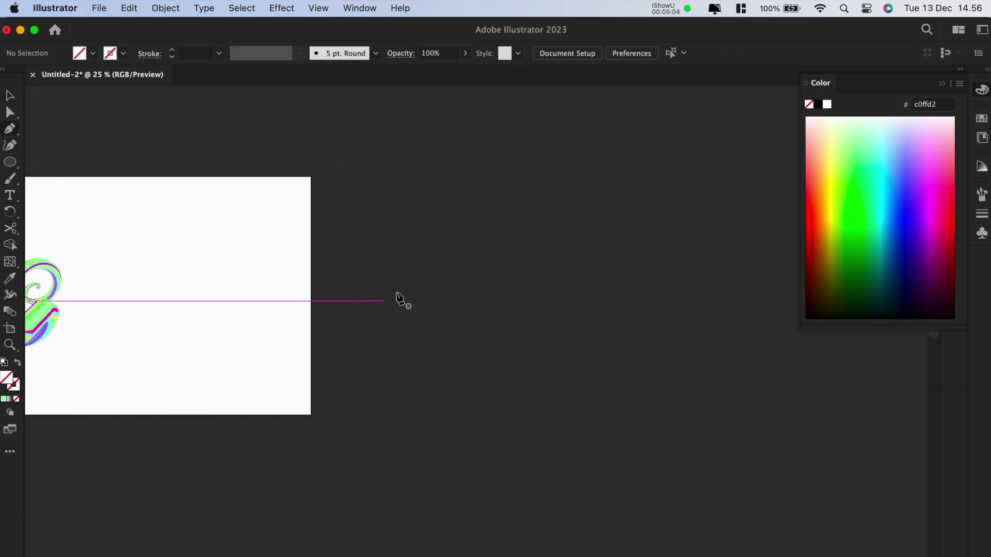
click(405, 280)
click(758, 280)
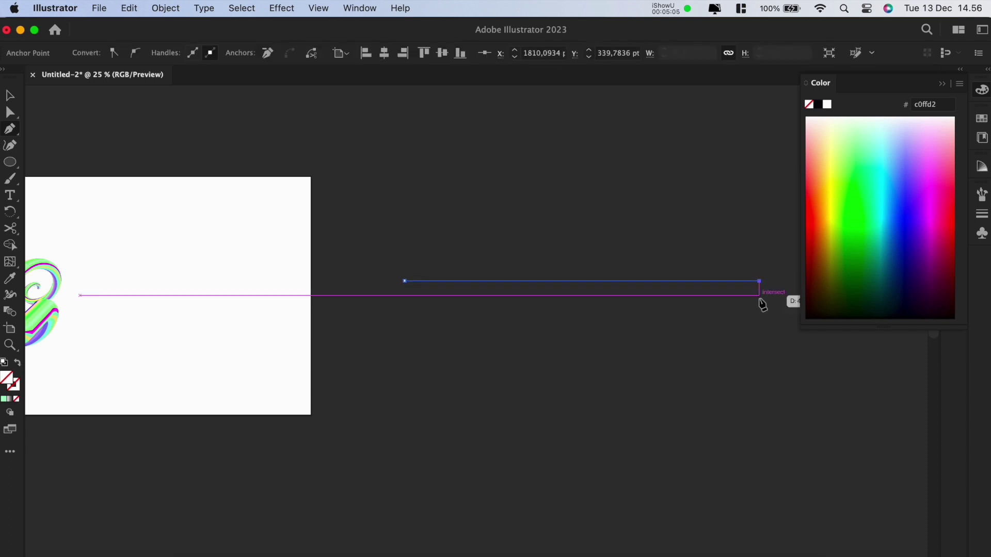
Step: Give the horizontal line no fill and a white 2 pt stroke, and deselect it
click(4, 364)
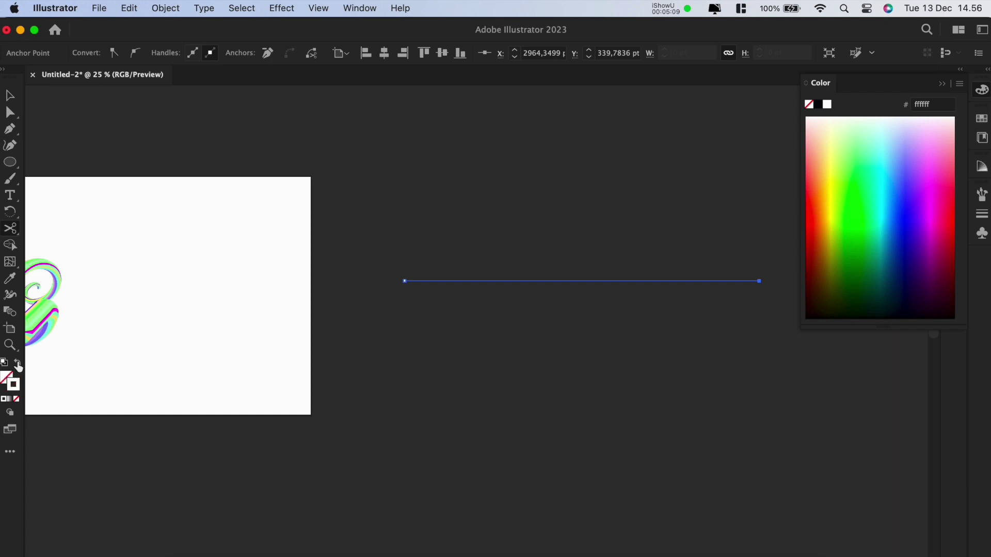
click(417, 363)
key(Return)
key(v)
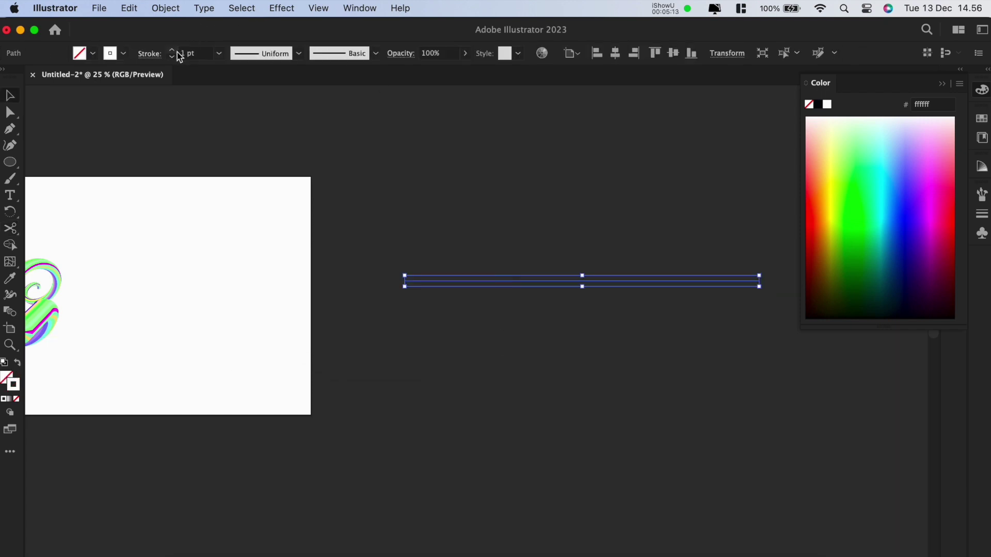
click(478, 210)
Step: Place a copy of the white line a short distance directly below the original
drag(453, 244, 337, 246)
scroll(458, 295, up, 2)
drag(458, 289, 454, 213)
click(452, 201)
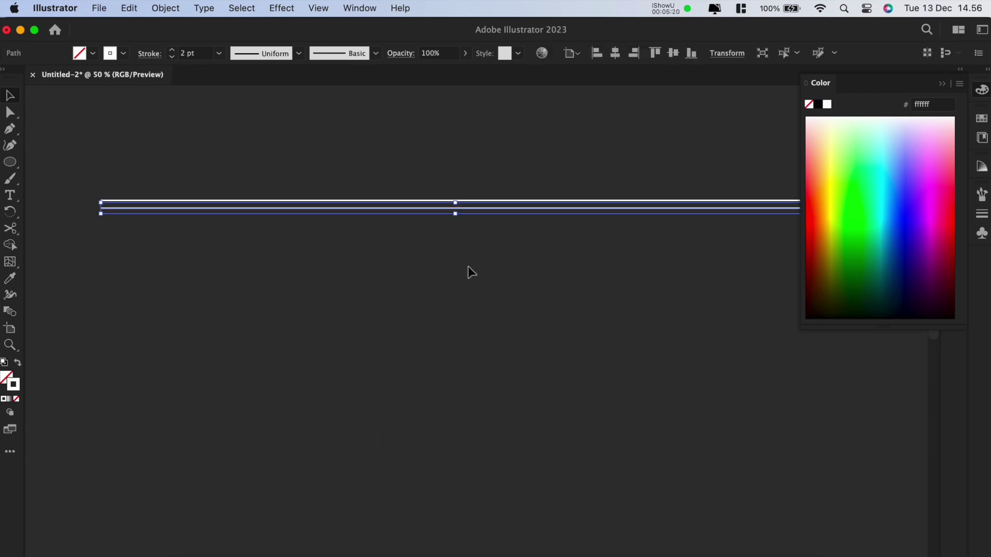
Step: Repeat the line duplication downward until the evenly spaced white lines form a wide rectangular block
key(super+d)
key(super+d)
key(super+d)
key(super+d)
key(super+d)
key(super+d)
key(super+d)
key(super+d)
key(super+d)
key(super+d)
key(super+d)
key(super+d)
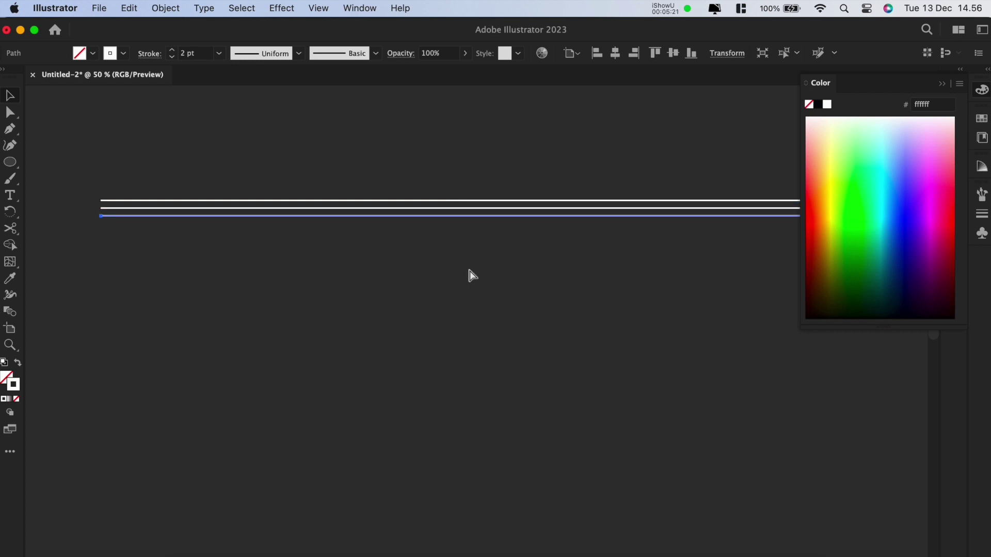
key(super+d)
key(super+d)
key(super+d)
key(super+d)
key(super+d)
key(super+d)
key(super+d)
key(super+d)
key(super+d)
key(super+d)
key(super+d)
key(super+d)
key(super+d)
key(super+d)
key(super+d)
key(super+d)
key(super+d)
key(super+d)
key(super+d)
key(super+d)
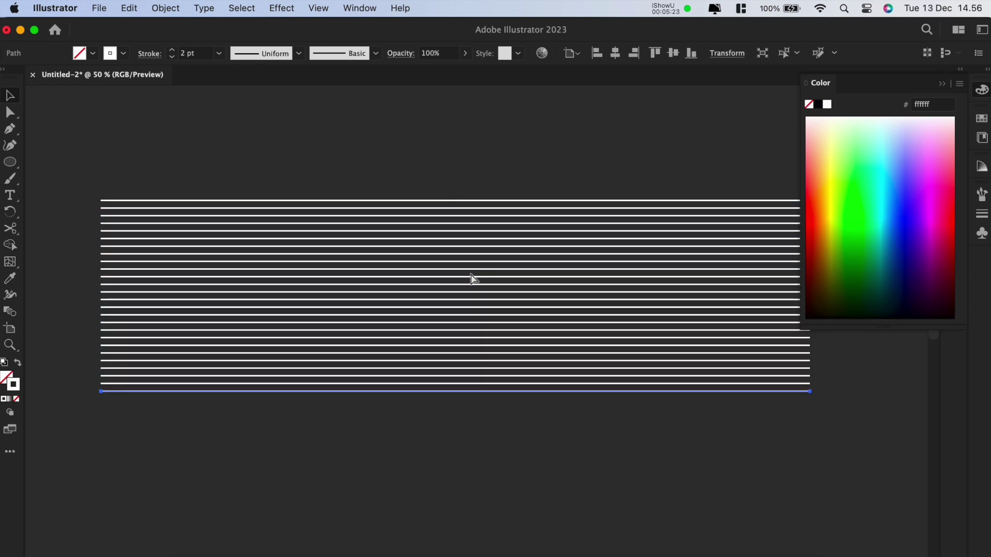
key(super+d)
key(super+d)
key(super+d)
key(super+d)
key(super+d)
key(super+d)
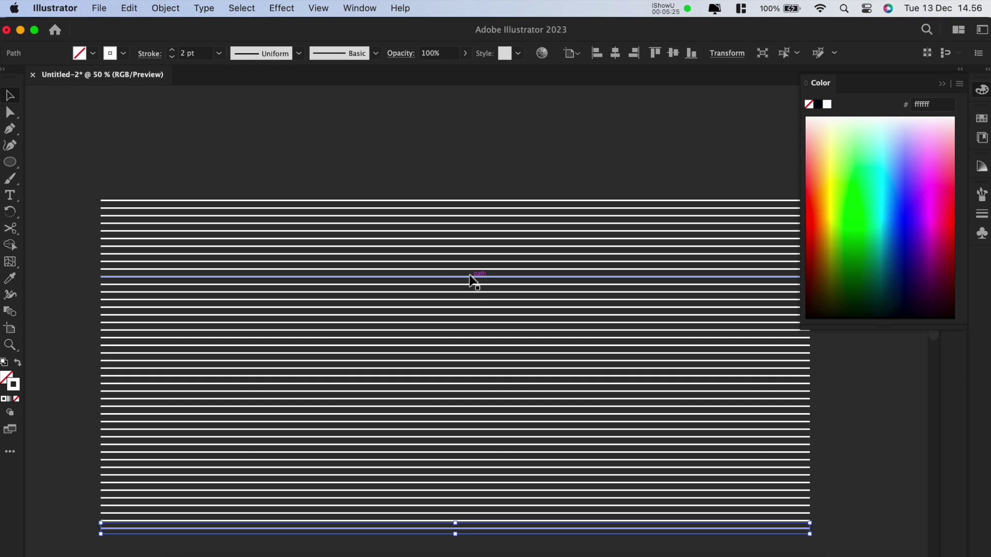
Step: Select all the white lines and apply an envelope mesh with 4 rows and 7 columns
scroll(471, 277, down, 3)
drag(397, 190, 604, 414)
click(166, 8)
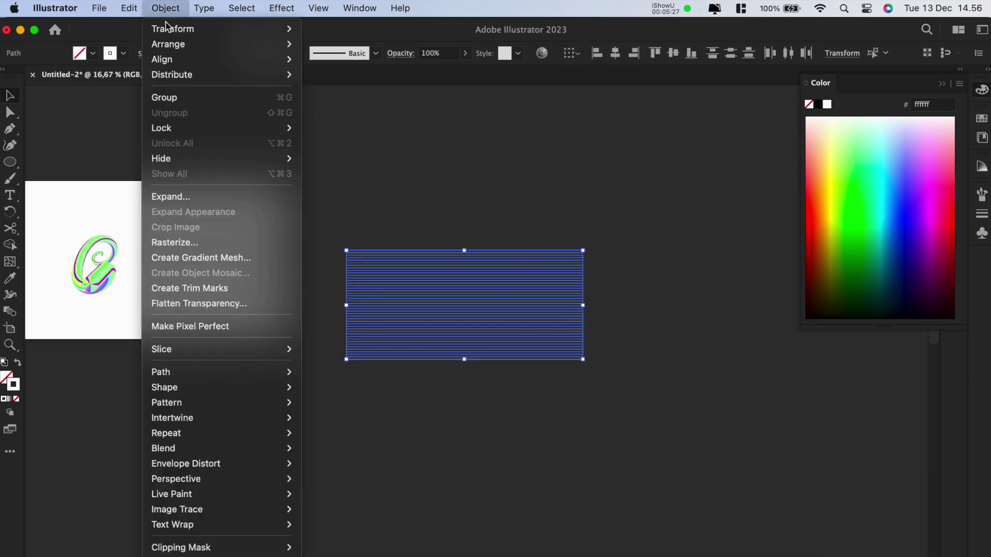
mouse_move(234, 449)
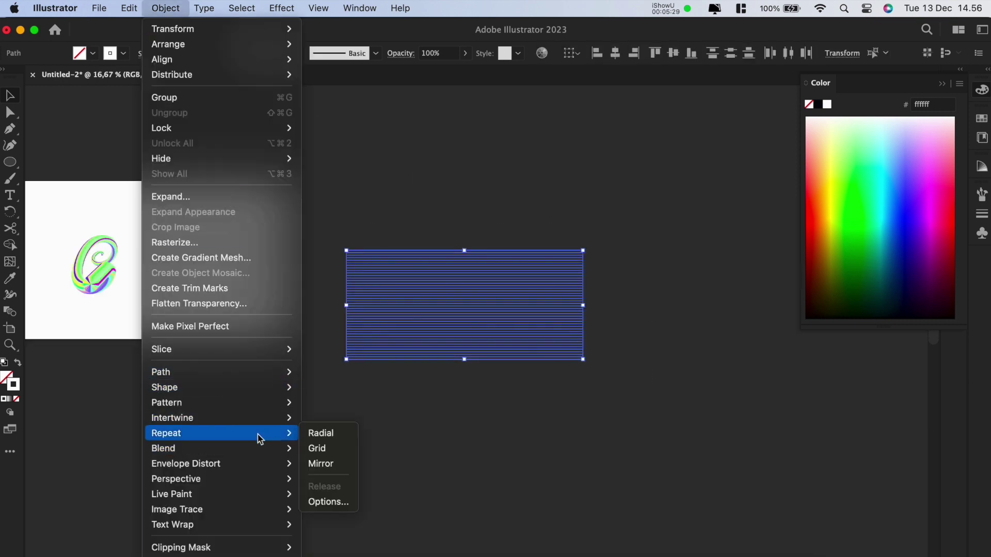
mouse_move(262, 408)
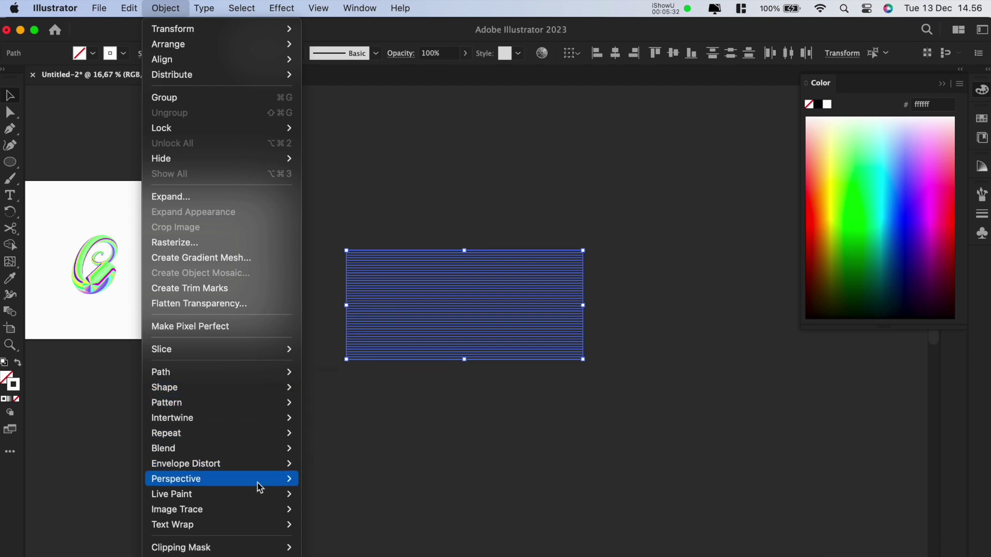
mouse_move(259, 467)
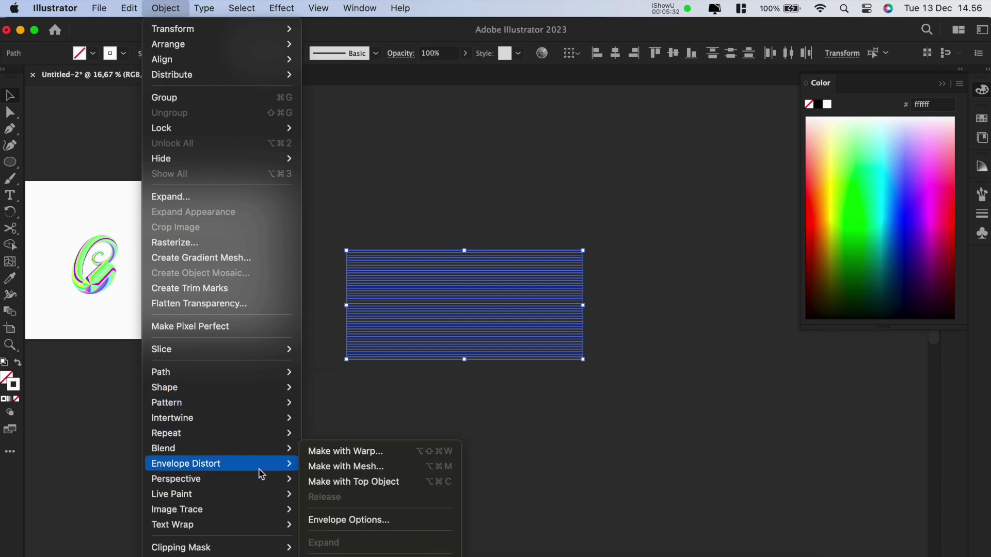
click(354, 467)
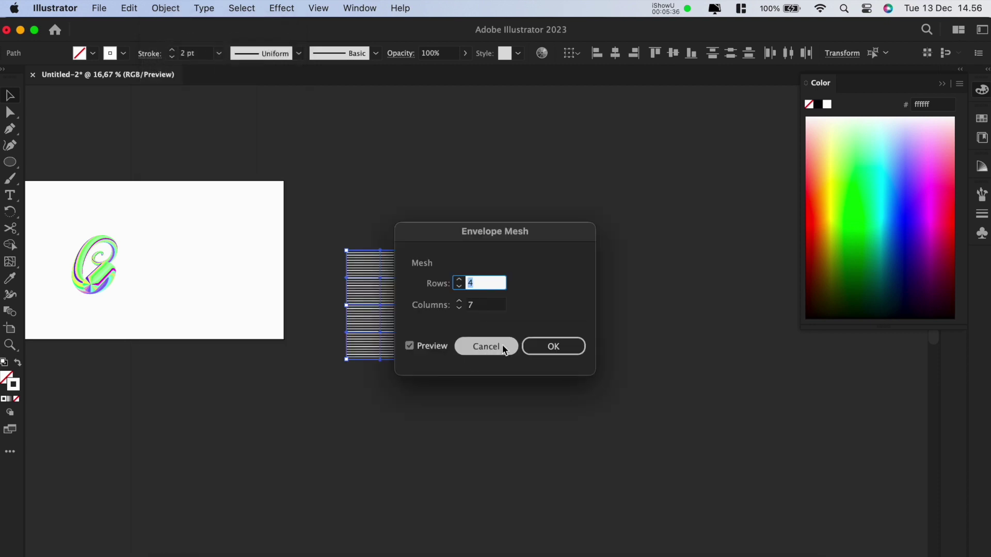
click(529, 347)
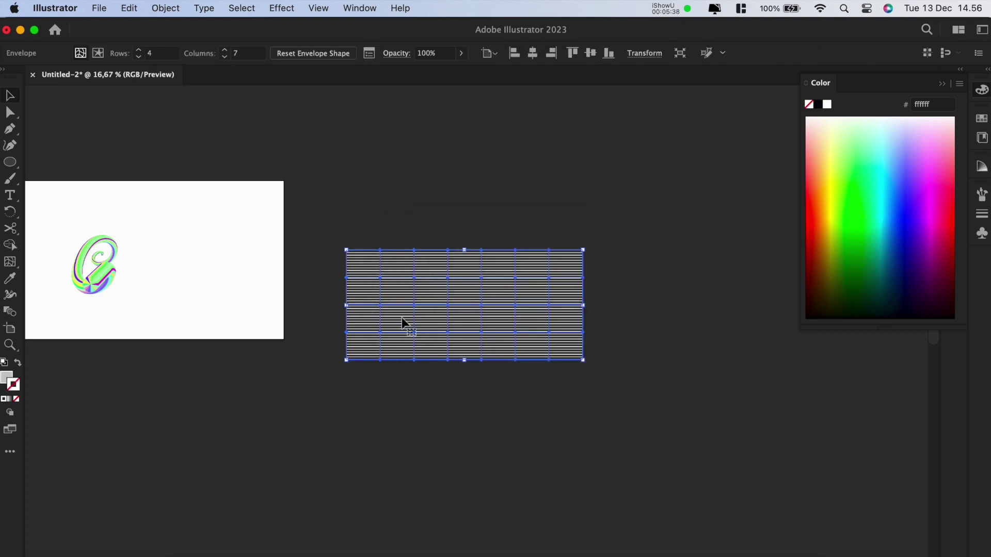
Step: Try to select the vertical line of mesh points nearest the left edge of the envelope
key(super+equal)
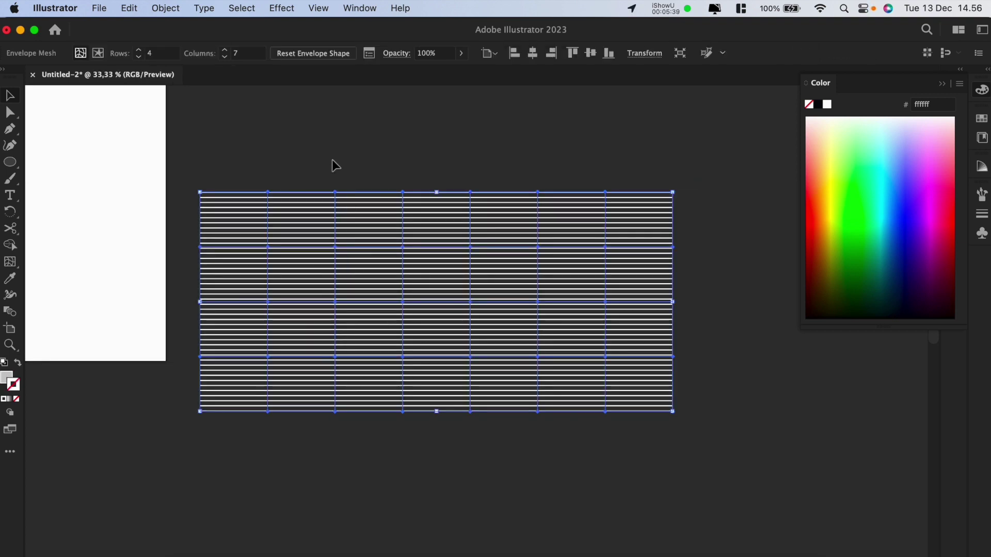
click(253, 173)
click(269, 285)
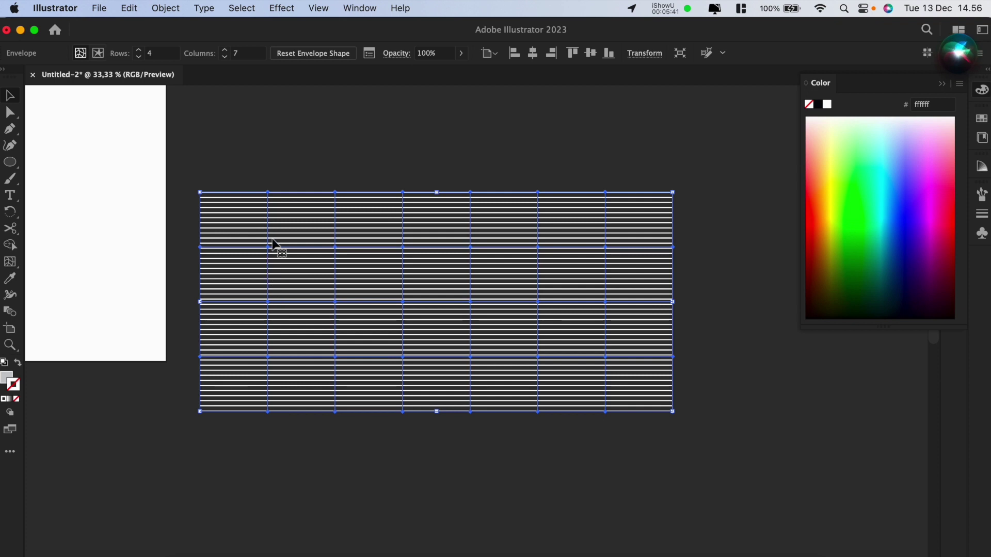
drag(268, 180, 271, 427)
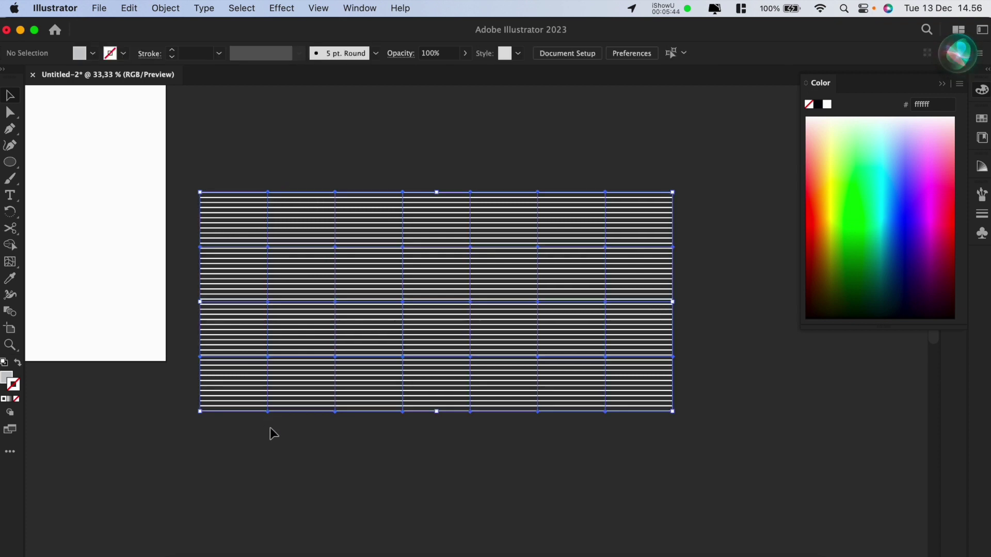
click(420, 439)
click(308, 250)
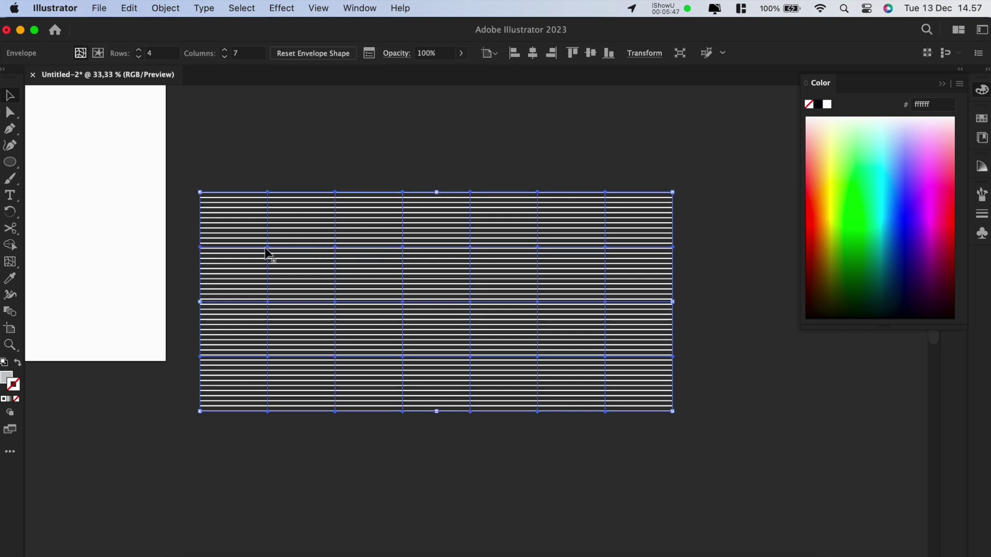
Step: Open the envelope's contents in isolation mode and exit it again
double_click(253, 209)
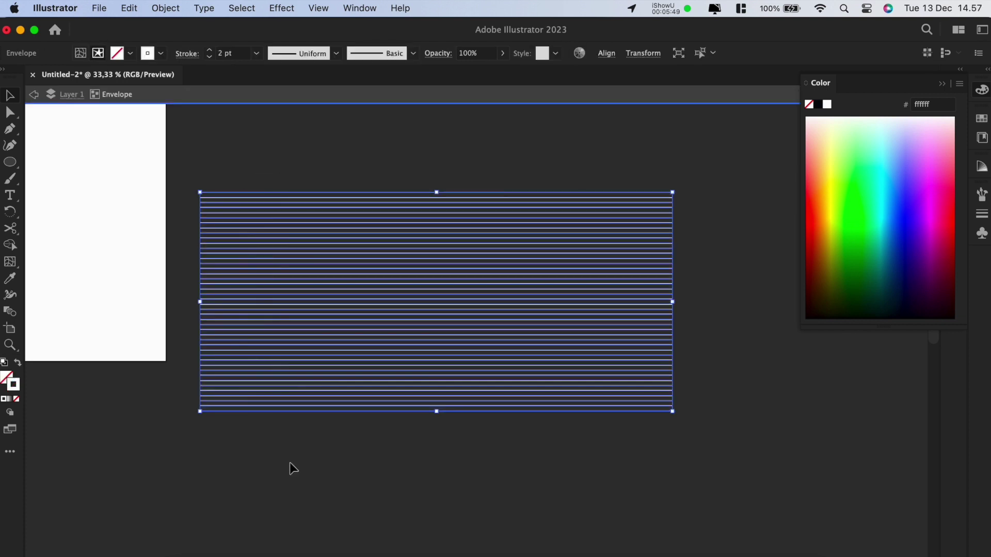
double_click(294, 465)
click(260, 295)
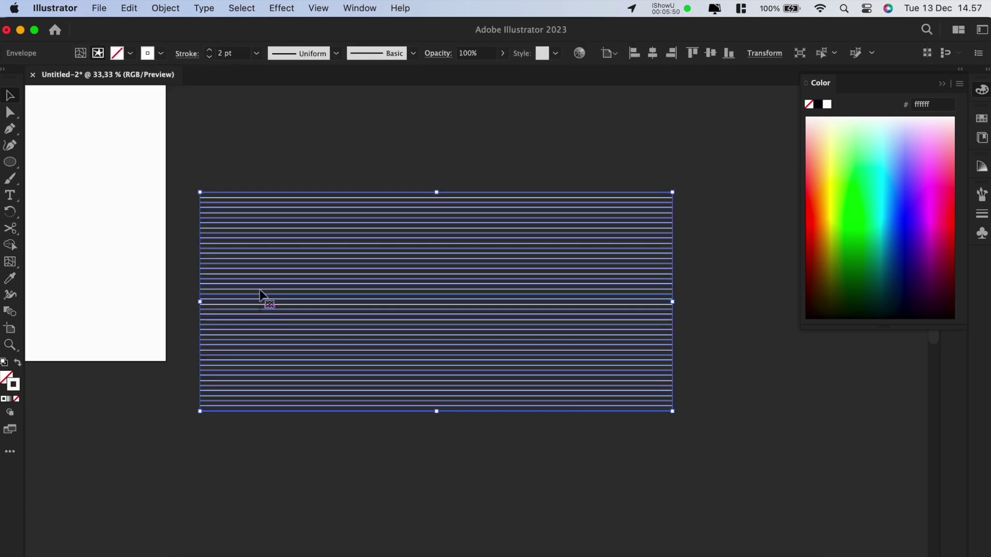
click(272, 157)
click(289, 272)
right_click(299, 258)
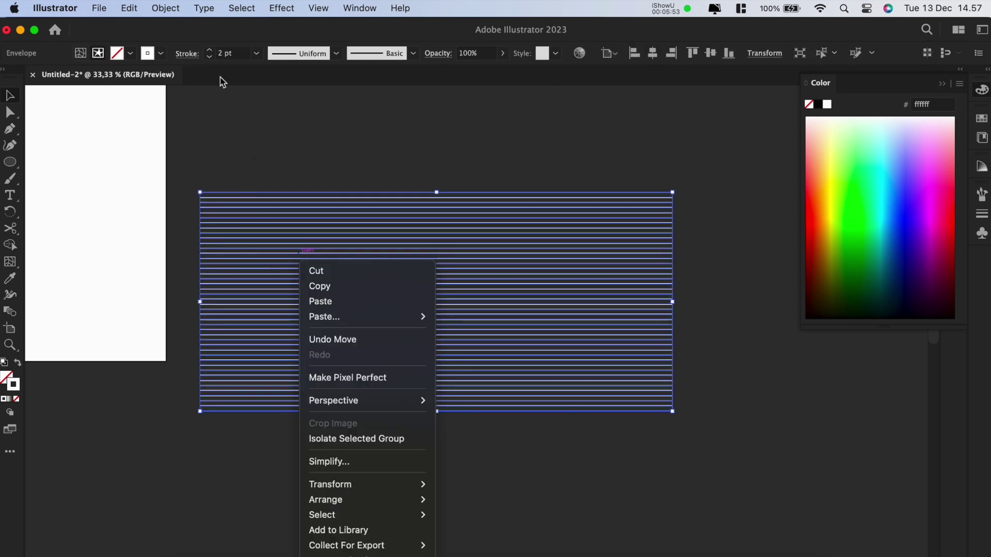
click(165, 9)
click(165, 9)
mouse_move(132, 9)
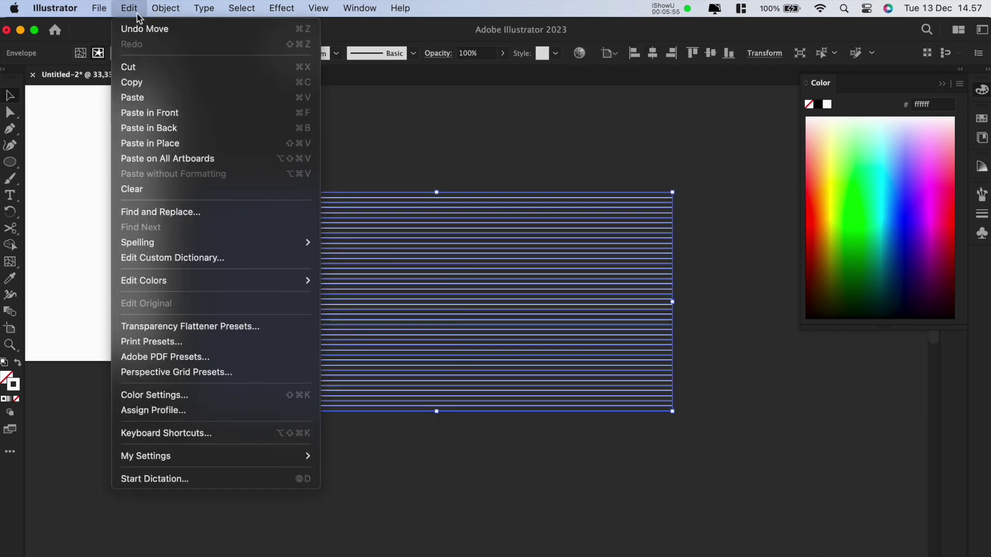
mouse_move(165, 9)
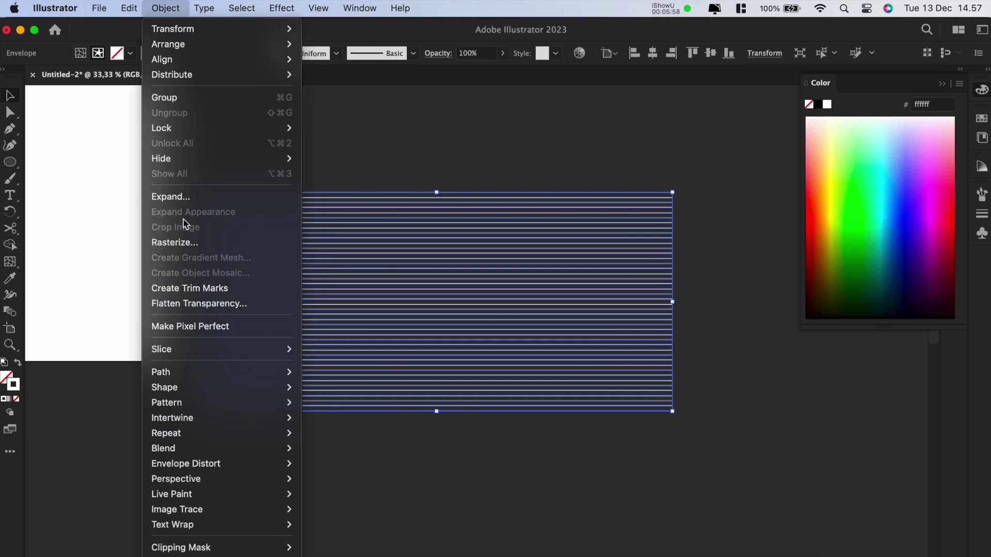
mouse_move(261, 464)
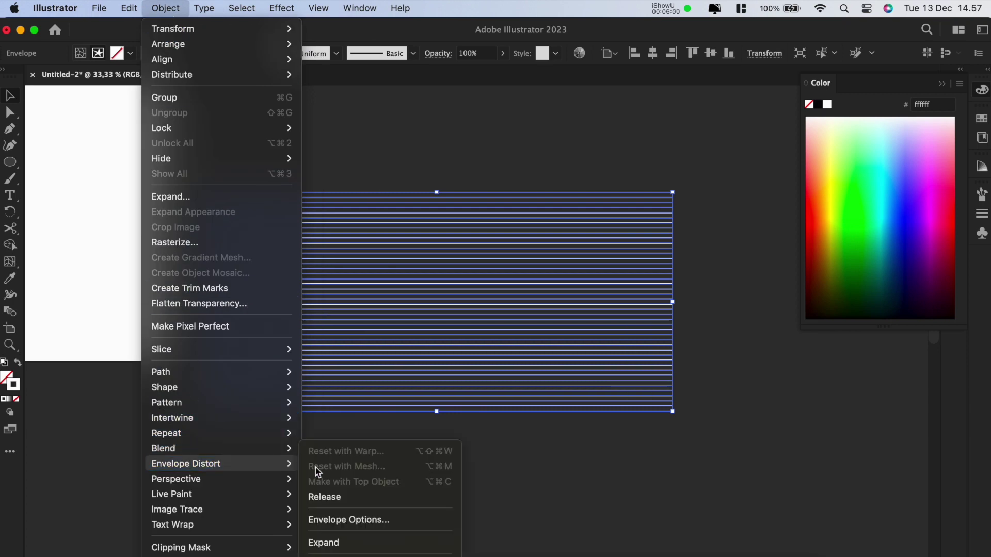
click(332, 428)
click(330, 425)
Step: Restore the envelope's mesh, select every second vertical line of mesh points and shift them downward to bend the lines into waves
click(331, 351)
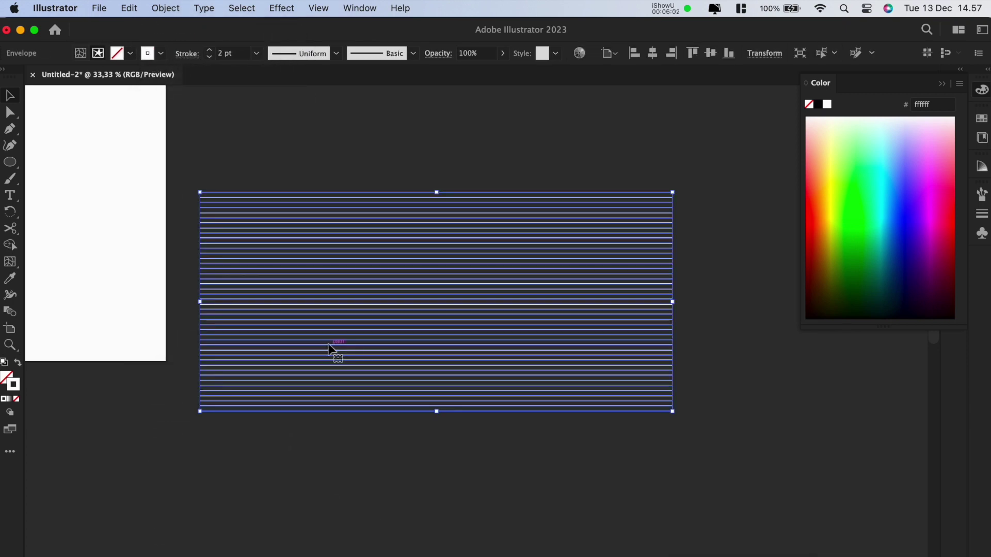
key(a)
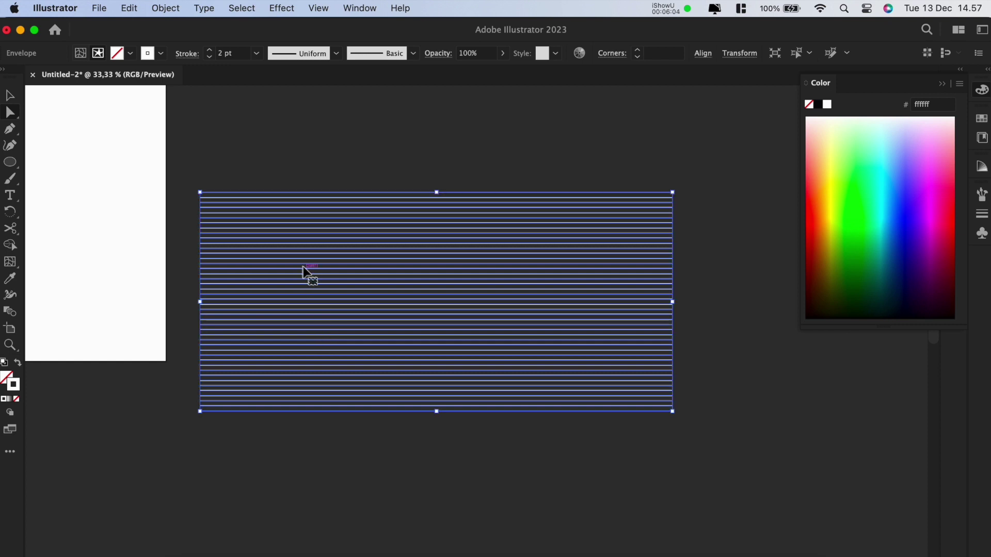
key(super+z)
drag(346, 143, 392, 430)
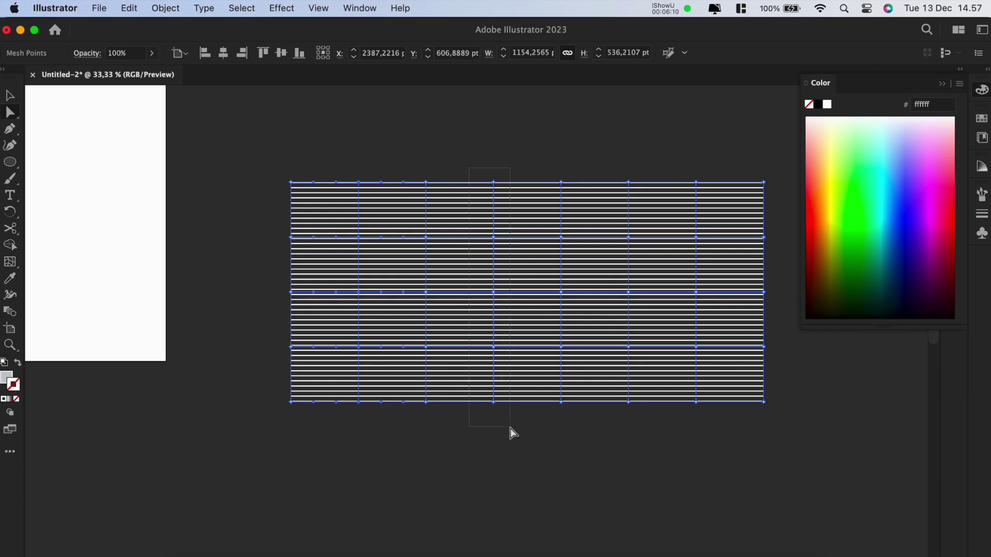
drag(656, 435, 657, 435)
drag(363, 185, 360, 209)
click(378, 179)
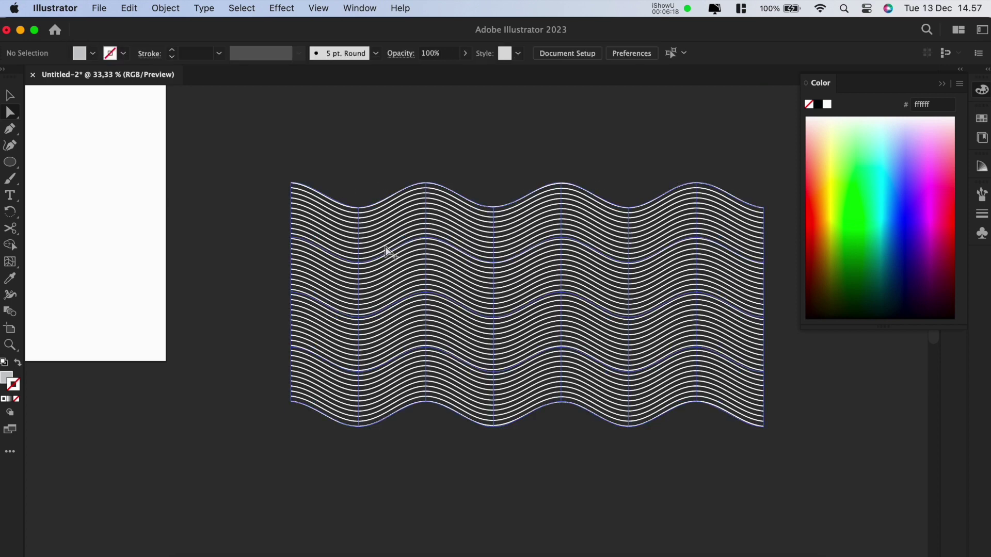
Step: Move the inner mesh points of the second and third vertical mesh lines up, down and sideways to distort the waves irregularly
scroll(383, 249, up, 1)
drag(383, 250, 316, 240)
drag(313, 343, 313, 370)
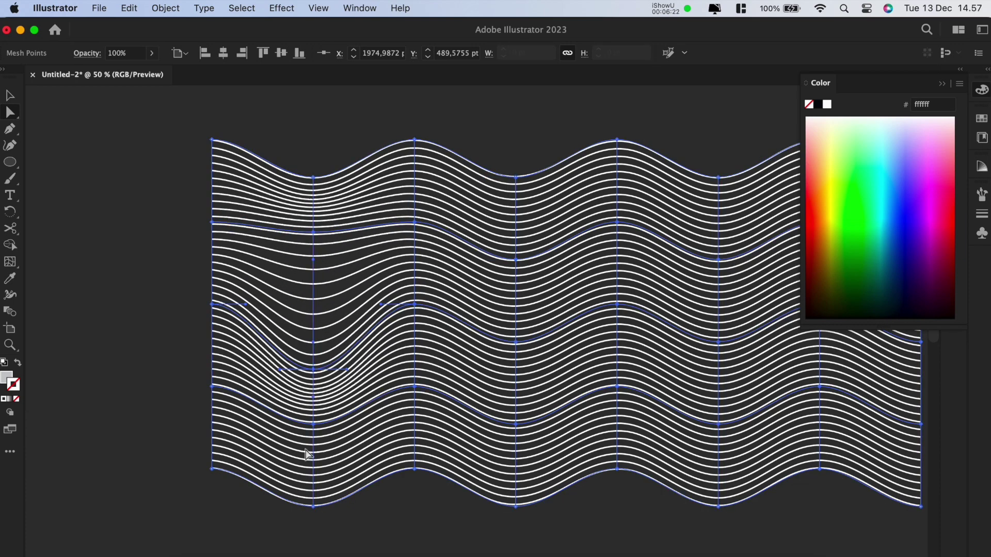
drag(312, 429, 310, 396)
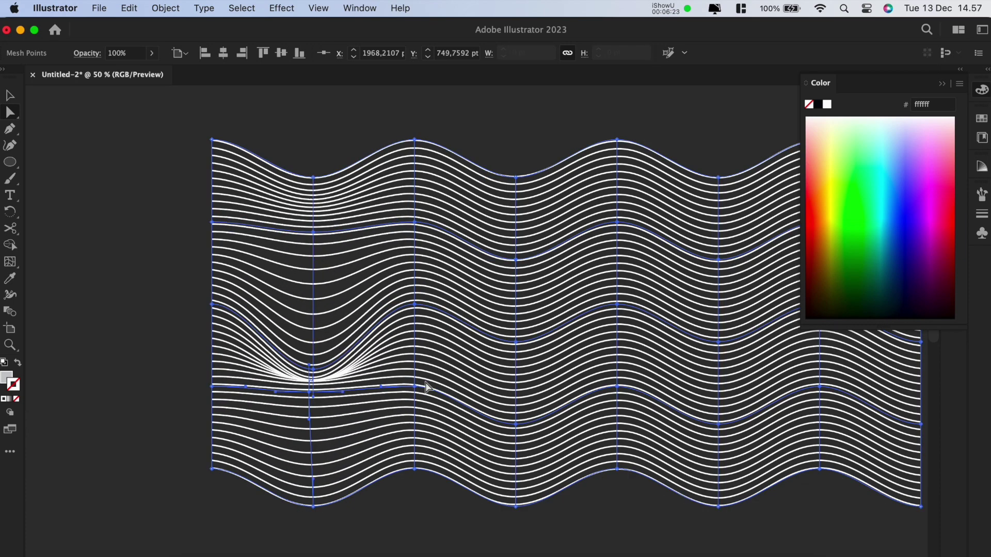
drag(416, 391, 416, 424)
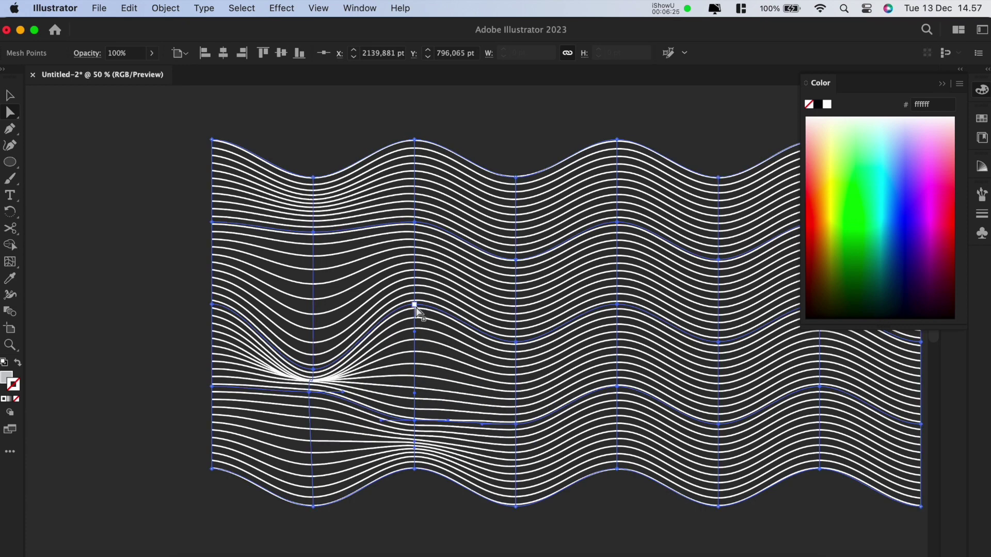
drag(416, 309, 467, 304)
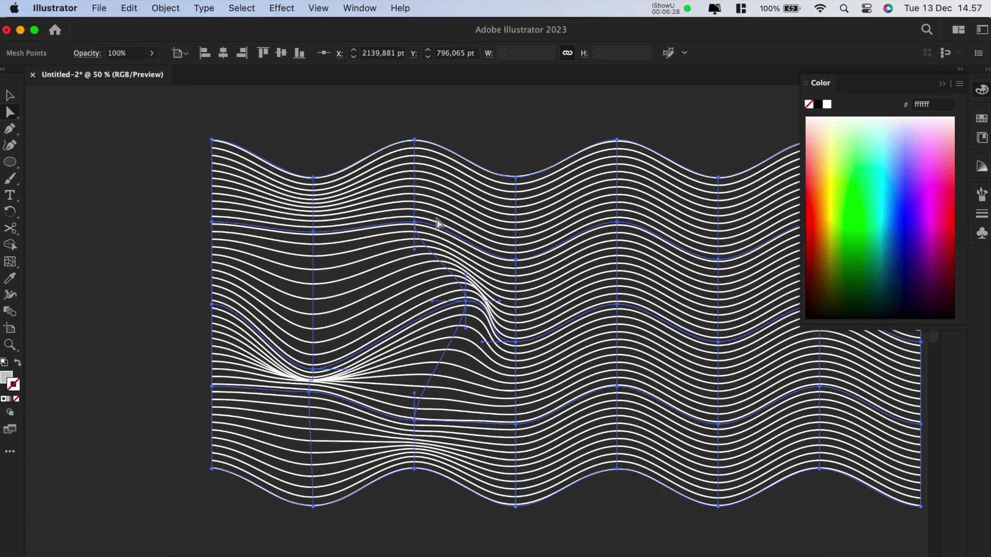
drag(418, 227, 385, 236)
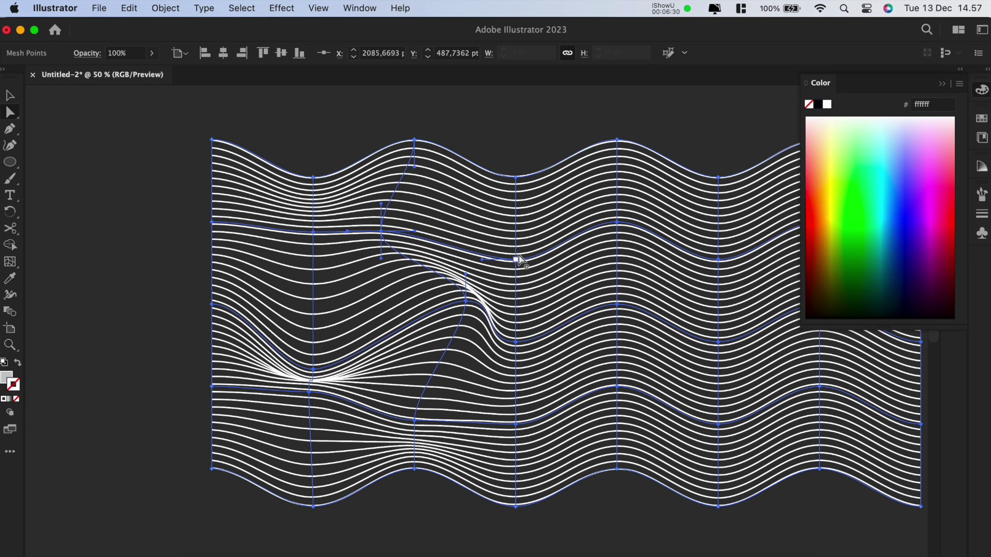
Step: Offset the inner mesh points of the fourth and fifth vertical mesh lines to form a deep trough and a steep peak
drag(519, 261, 487, 248)
drag(519, 346, 543, 371)
drag(518, 433, 522, 458)
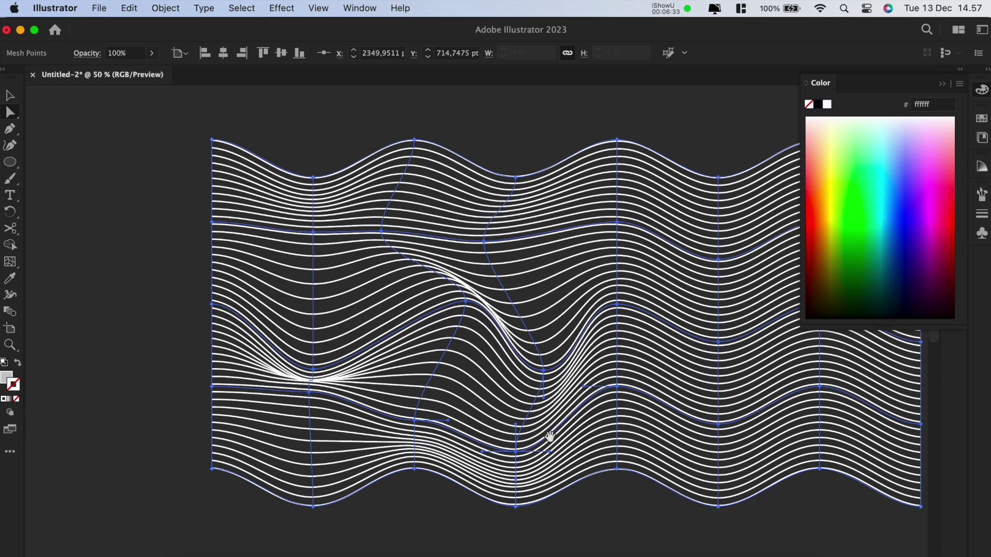
scroll(485, 412, right, 5)
mouse_move(447, 388)
mouse_down()
mouse_move(453, 427)
mouse_move(437, 396)
mouse_up()
drag(456, 327, 458, 249)
Step: Reposition the inner mesh points of the sixth and seventh vertical mesh lines to form another trough and peak, and deselect the mesh
drag(553, 259, 521, 230)
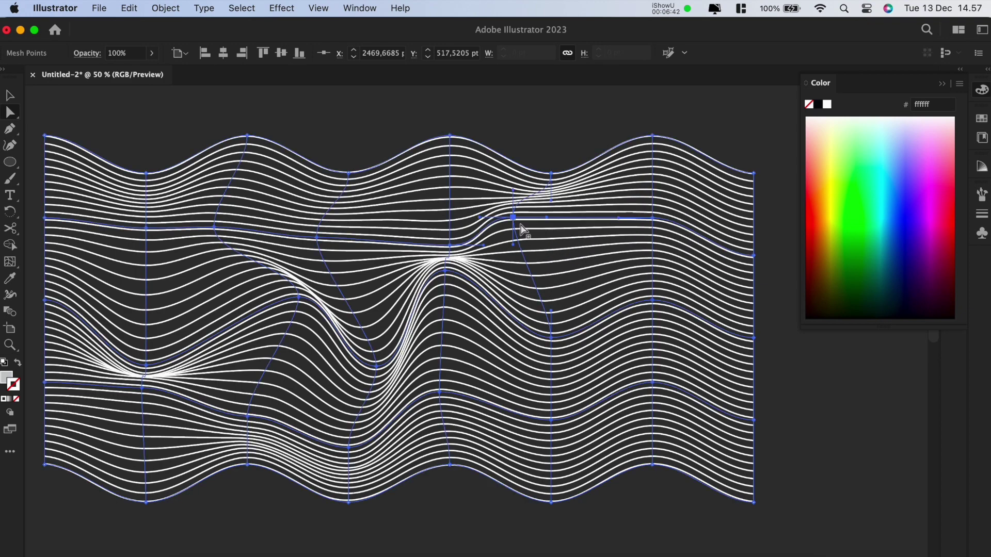
drag(553, 339, 543, 365)
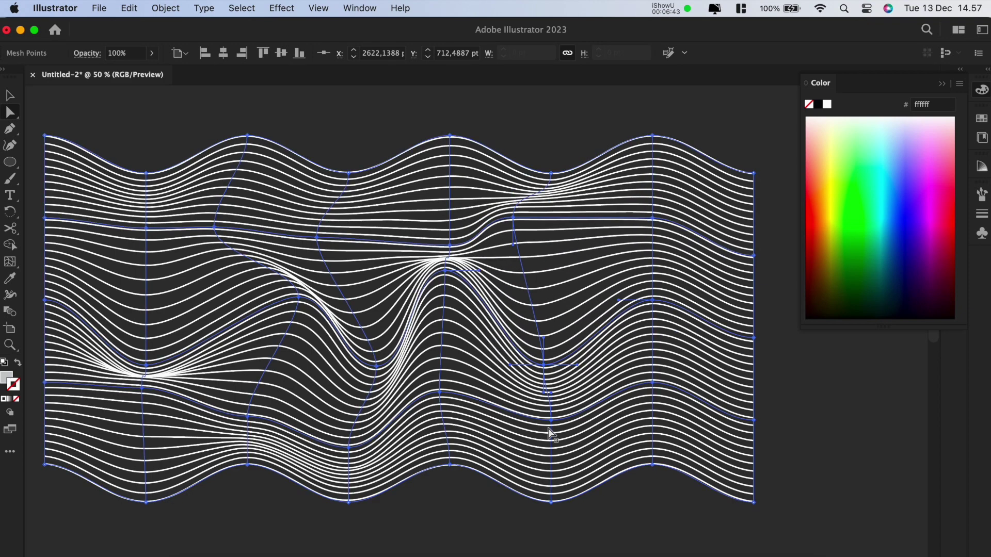
drag(551, 420, 551, 449)
scroll(482, 390, right, 5)
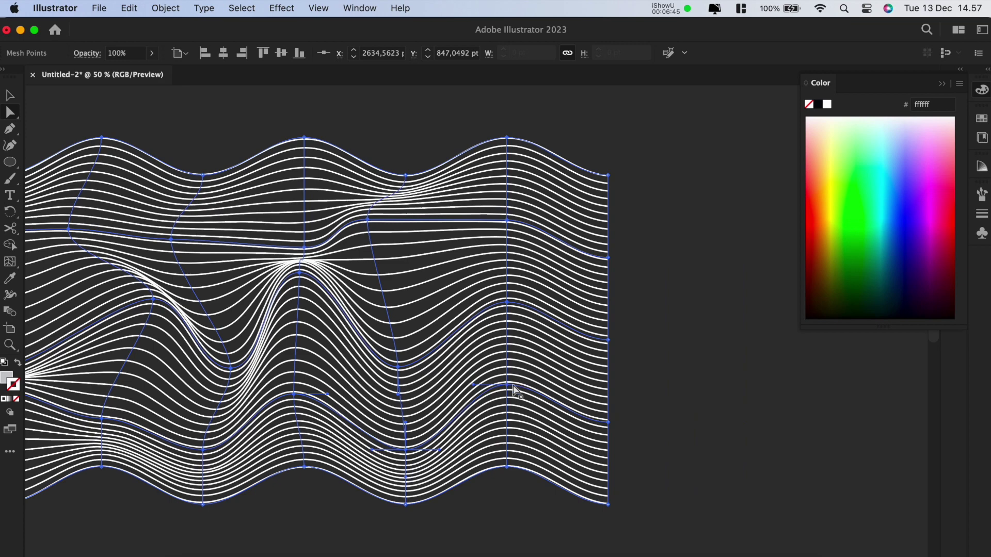
drag(514, 390, 514, 334)
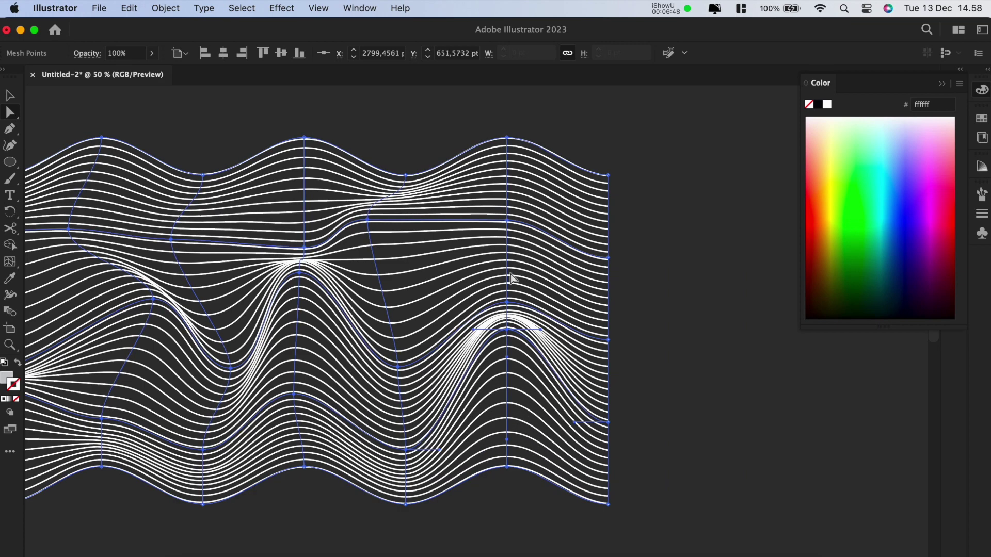
drag(491, 288, 475, 257)
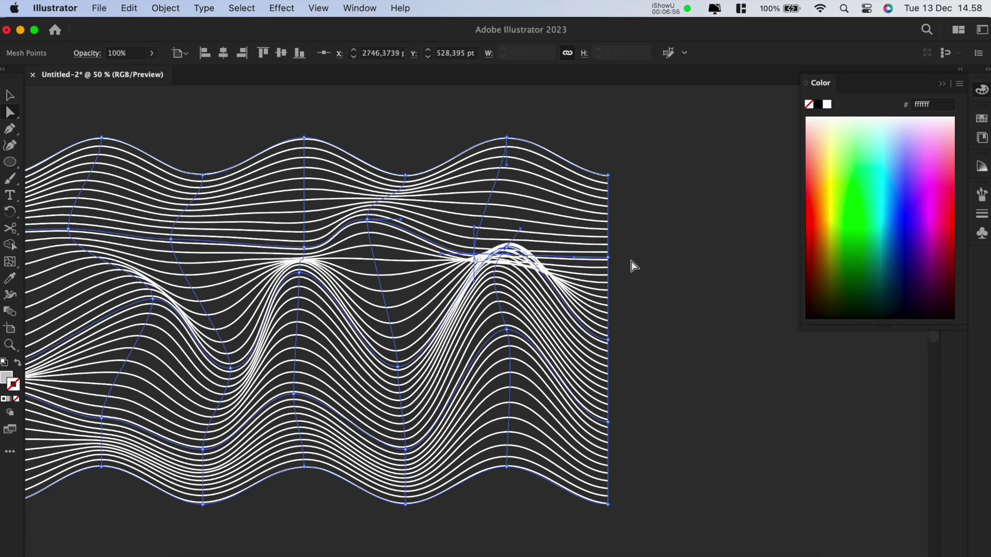
key(v)
click(636, 257)
Step: Add the text CANDY above the wavy pattern and set its font to Modak
scroll(614, 271, down, 1)
drag(612, 268, 624, 364)
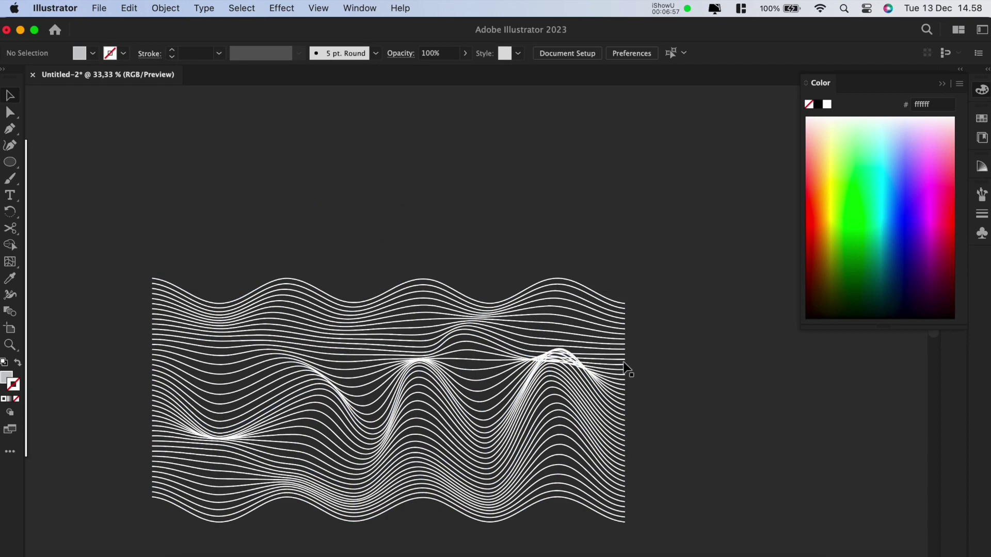
key(t)
click(412, 217)
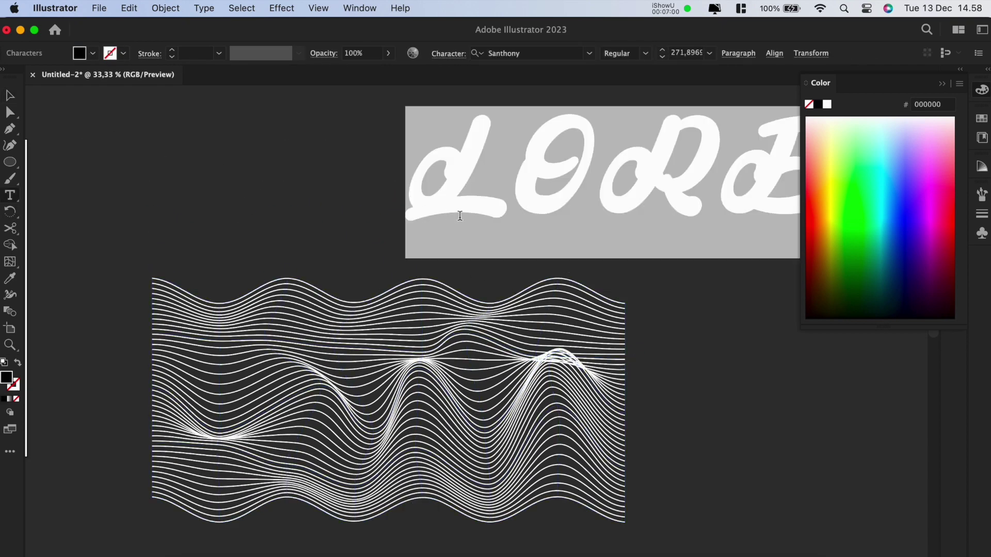
text(CAND)
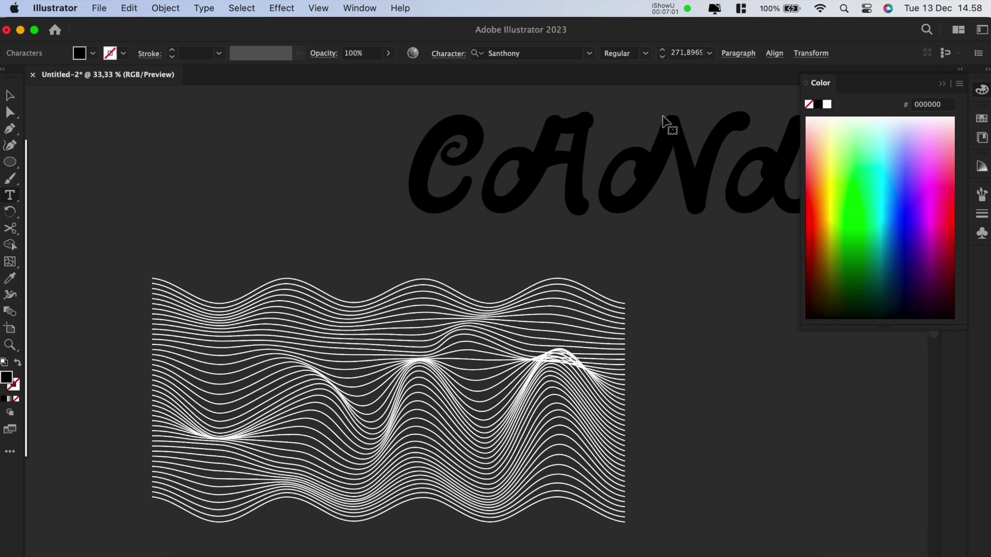
key(super+a)
click(589, 54)
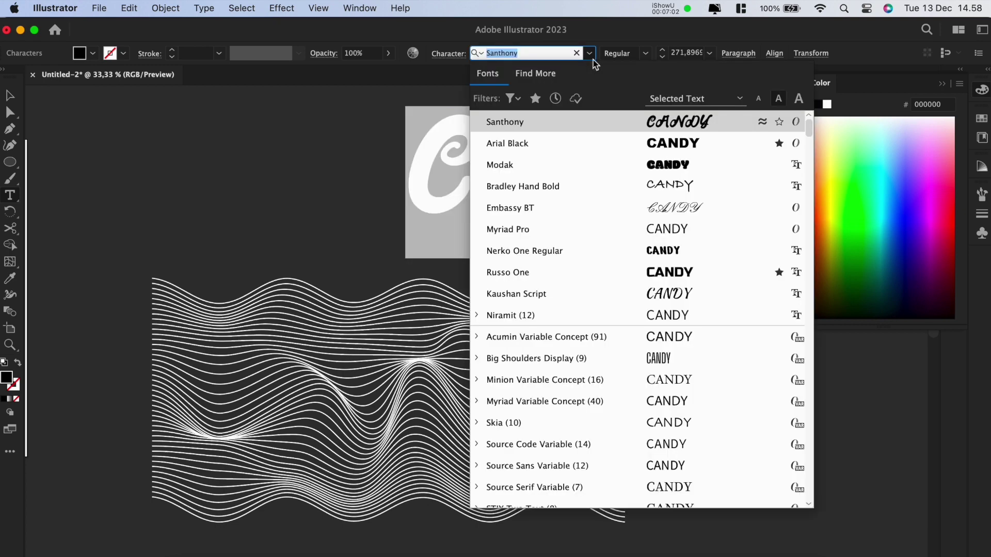
click(610, 165)
key(Escape)
Step: Move the CANDY text over the wavy pattern, enlarge it to about 320 pt and centre it on the lines
drag(700, 174, 514, 398)
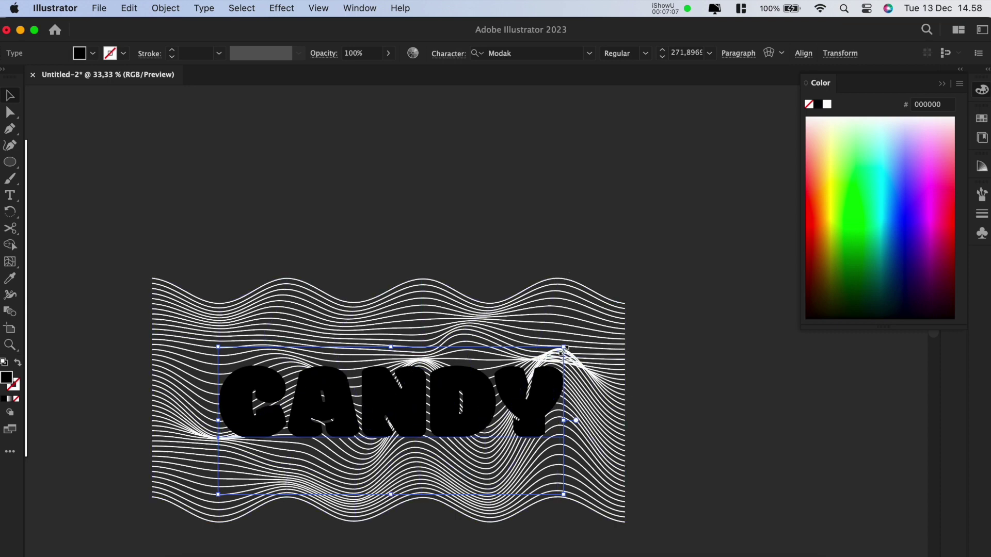
drag(563, 347, 626, 323)
drag(587, 375, 569, 384)
drag(550, 374, 552, 313)
scroll(552, 313, down, 1)
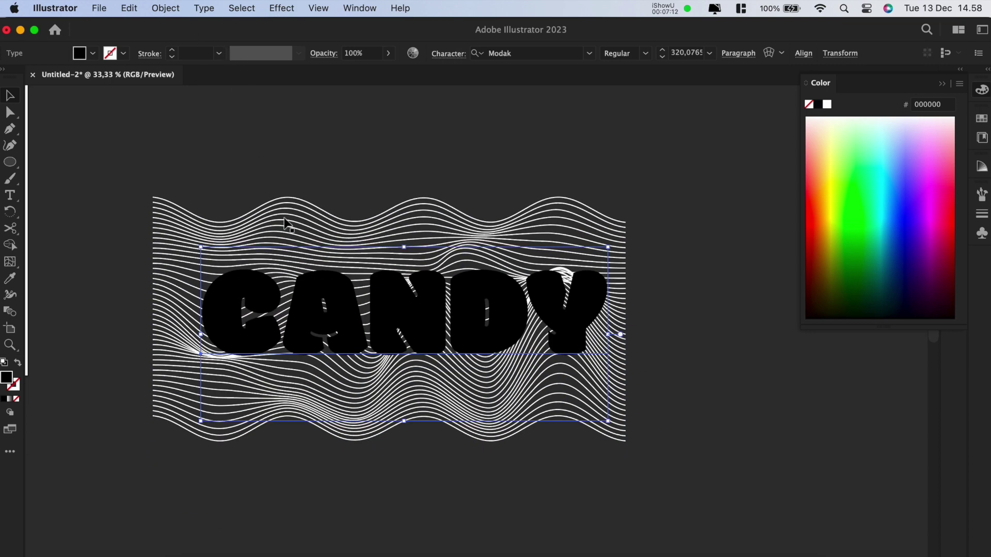
Step: Place a duplicate of the wavy line pattern above the original and deselect it
click(274, 178)
drag(276, 179, 313, 236)
mouse_move(400, 350)
mouse_down()
mouse_move(388, 350)
mouse_move(396, 339)
mouse_up()
drag(386, 357, 374, 390)
click(395, 509)
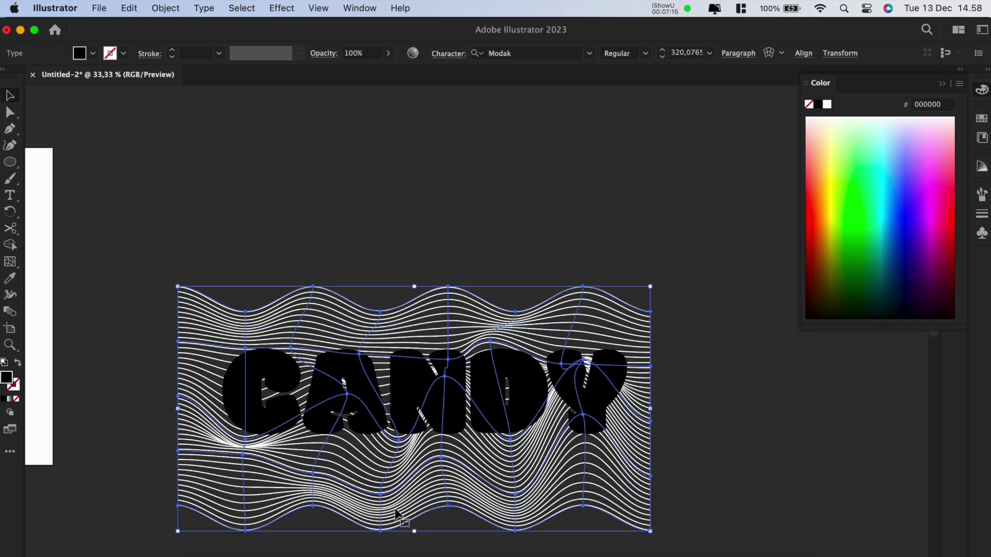
drag(398, 514, 398, 173)
click(397, 281)
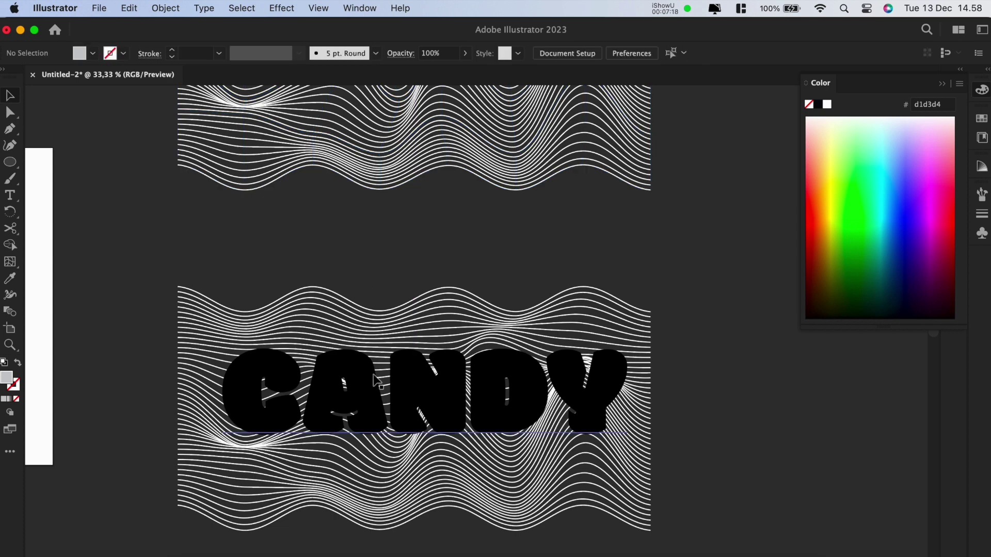
Step: Convert the CANDY text to outlines
click(375, 382)
click(165, 8)
click(355, 387)
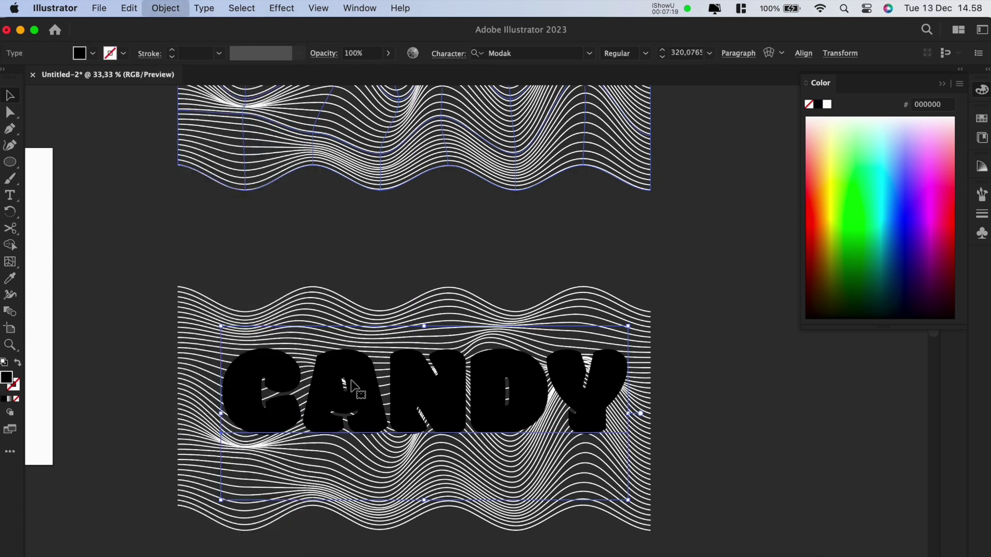
right_click(387, 393)
mouse_move(454, 551)
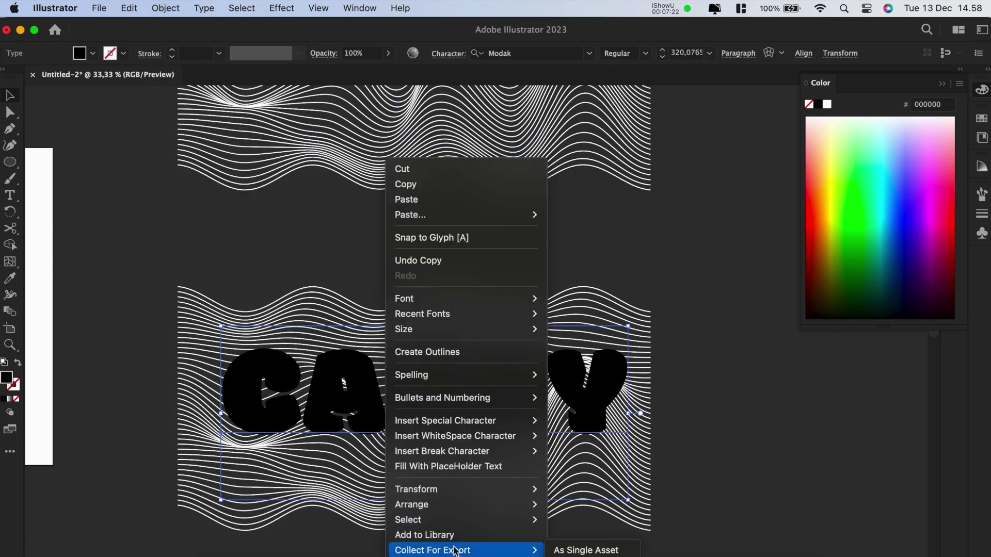
click(454, 356)
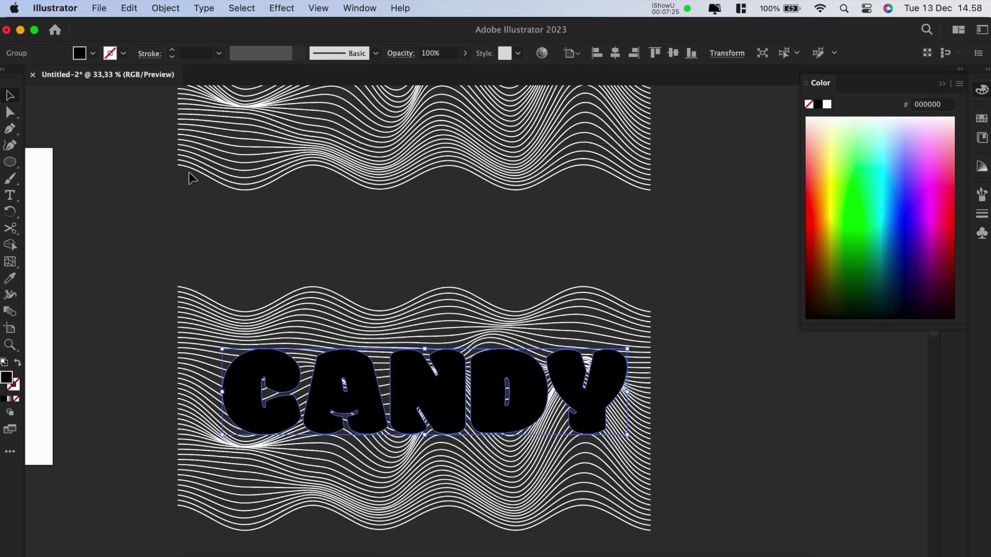
Step: Combine the outlined CANDY letters into a single compound path
click(165, 8)
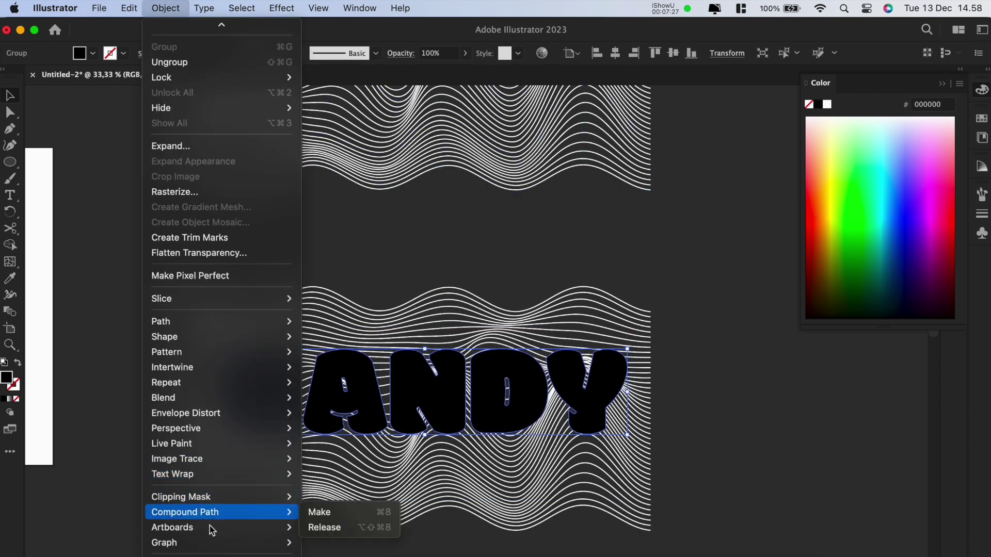
mouse_move(219, 526)
mouse_move(269, 512)
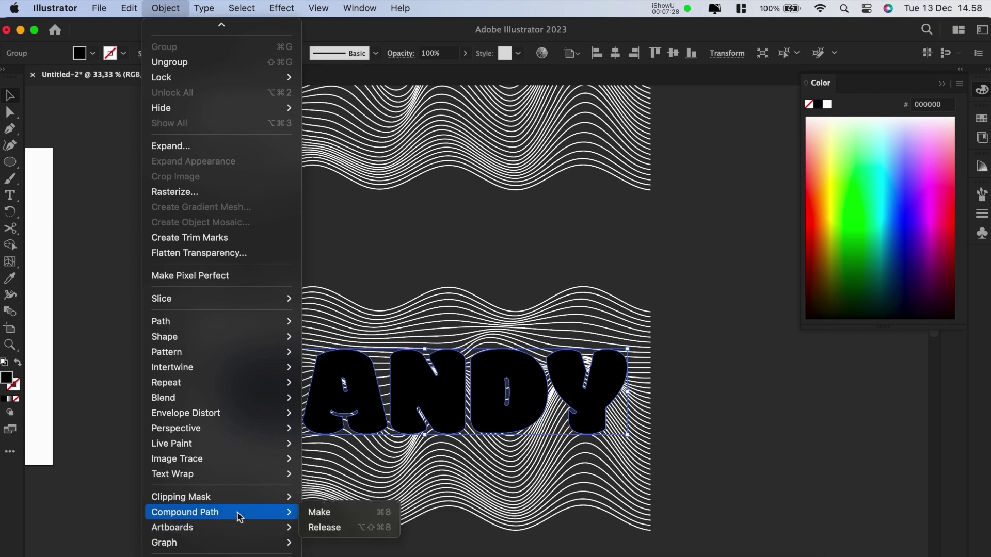
click(335, 512)
key(super+alt+c)
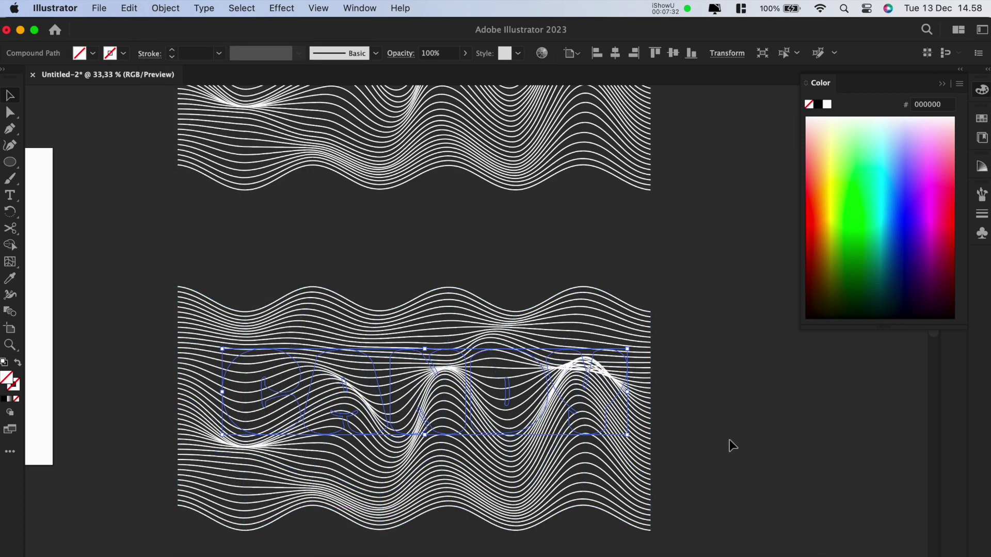
Step: Select the CANDY compound path with the wavy lines beneath it and make a clipping mask
click(728, 443)
click(309, 304)
right_click(292, 297)
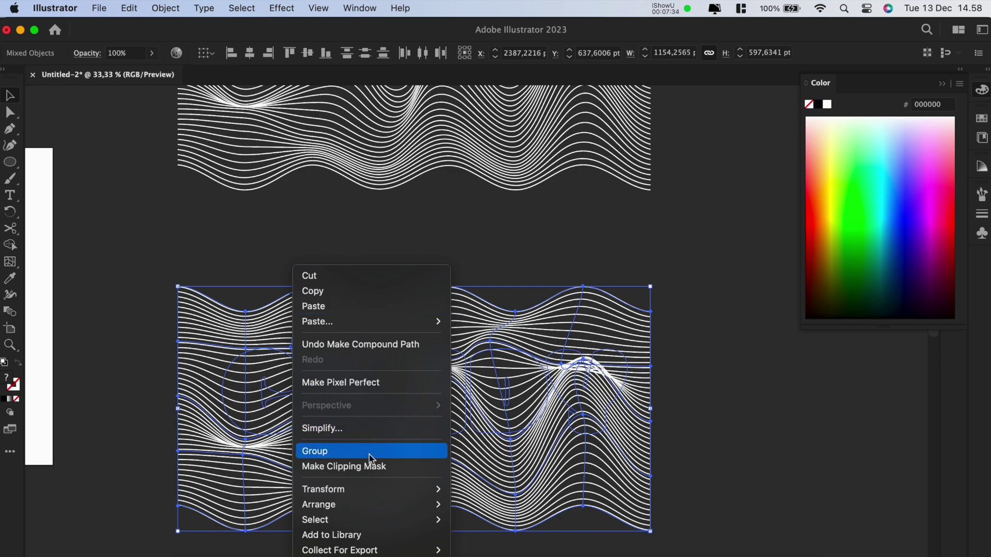
click(374, 467)
click(418, 454)
Step: Enlarge the colourful blended letter C to about 309 × 440 pt and move it to the left part of the artboard
key(super+minus)
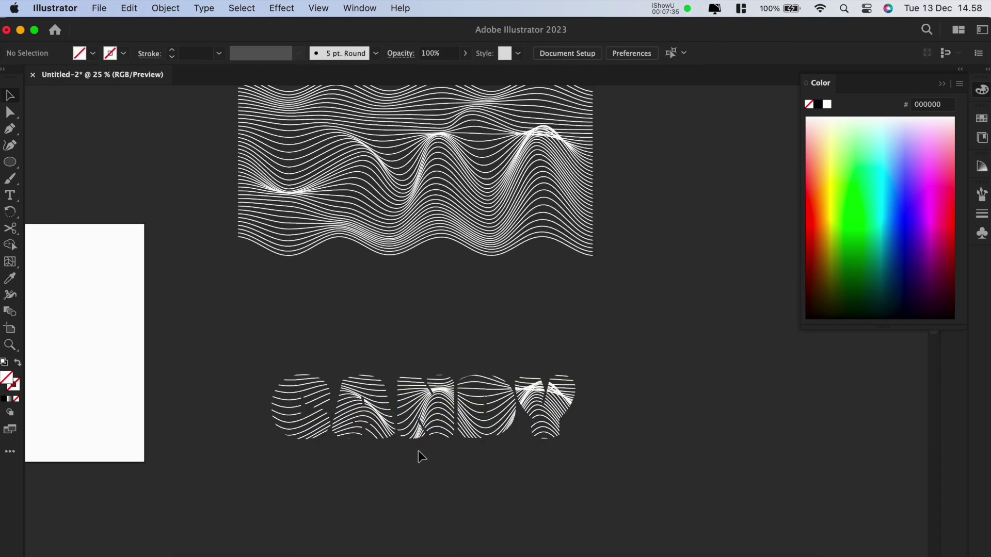
drag(415, 456, 670, 448)
scroll(521, 431, down, 1)
click(303, 390)
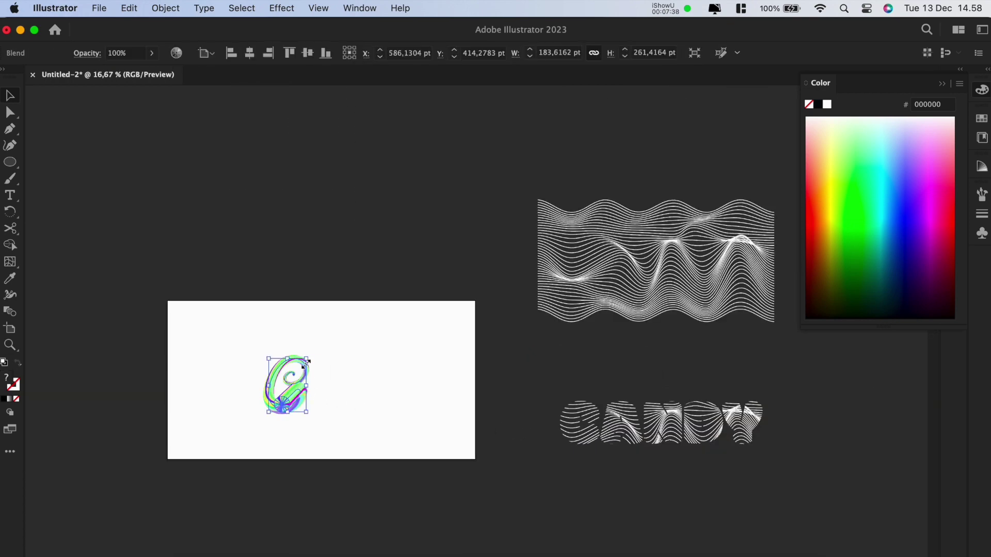
drag(314, 353, 333, 321)
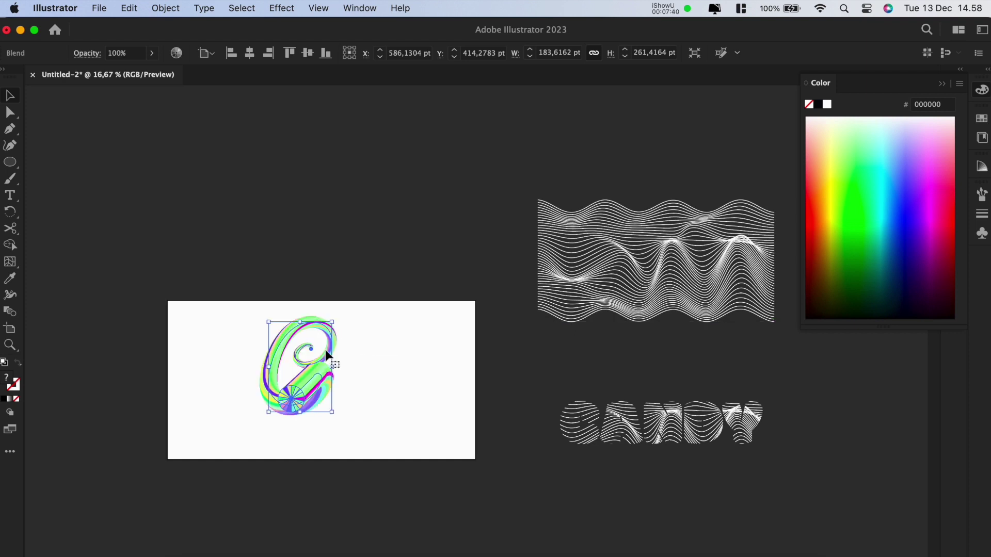
drag(306, 367, 258, 372)
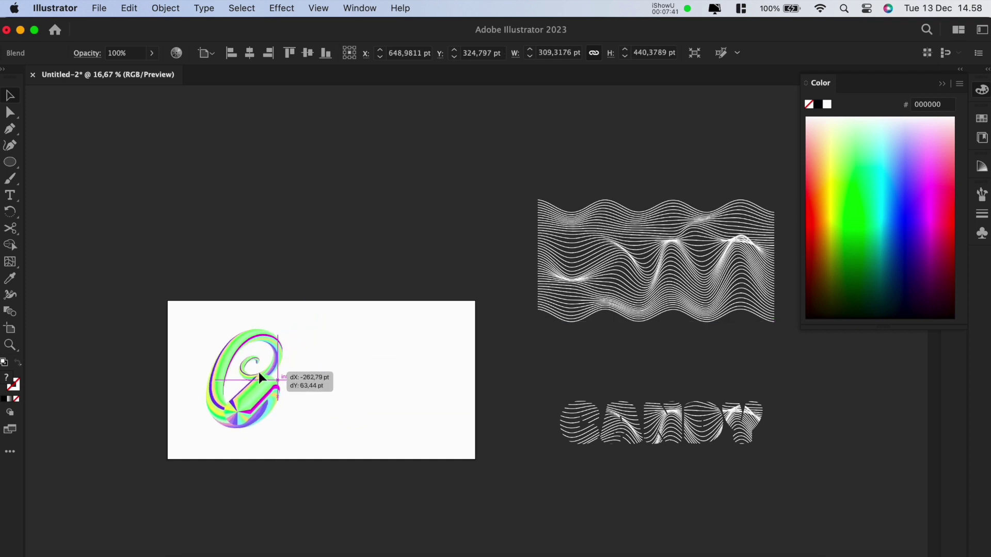
Step: Draw a rectangle with the Rectangle tool that covers the whole artboard, and give it a dark fill
click(11, 164)
drag(12, 164, 73, 162)
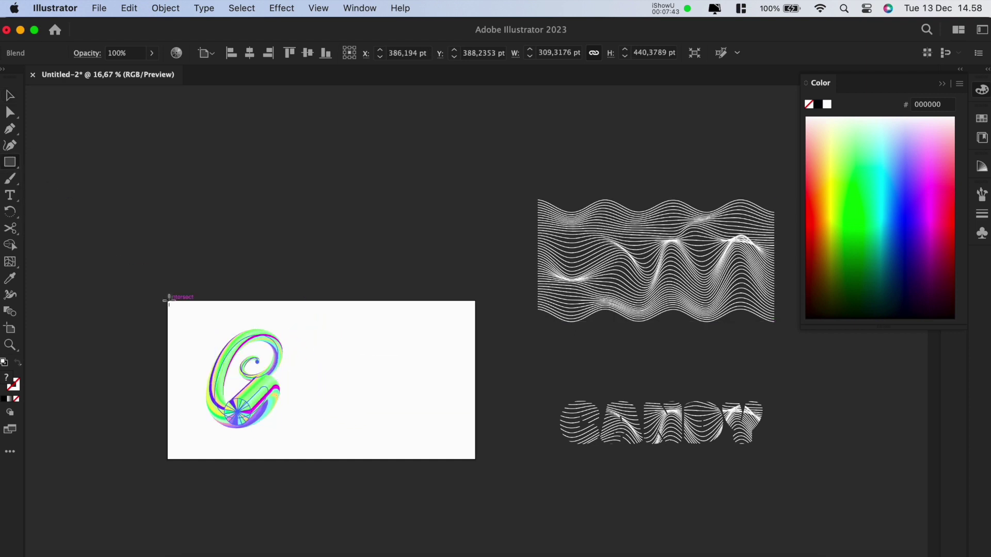
drag(169, 301, 476, 458)
click(4, 363)
click(18, 363)
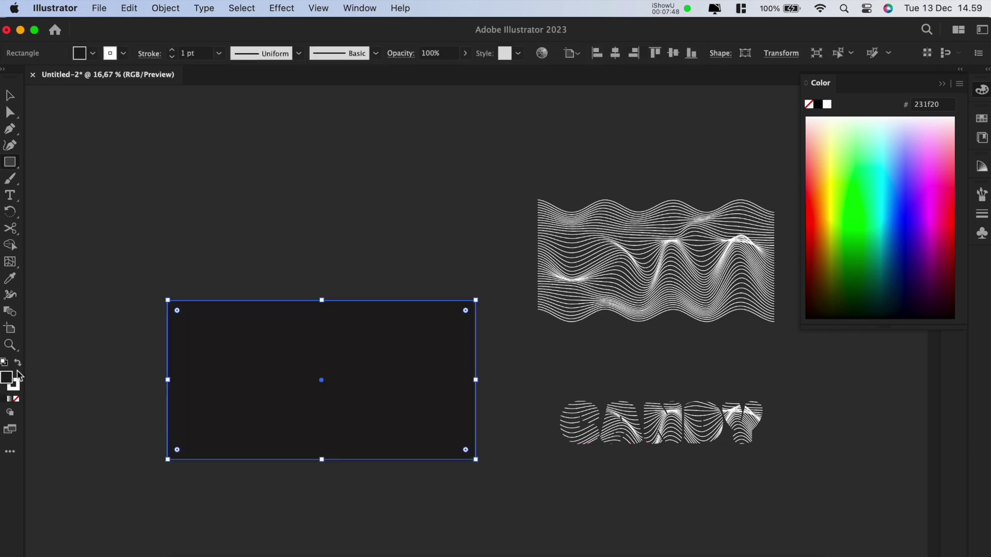
Step: Fill the artboard-sized rectangle with black (000000), without a stroke, and send it behind the colourful letter C
double_click(5, 379)
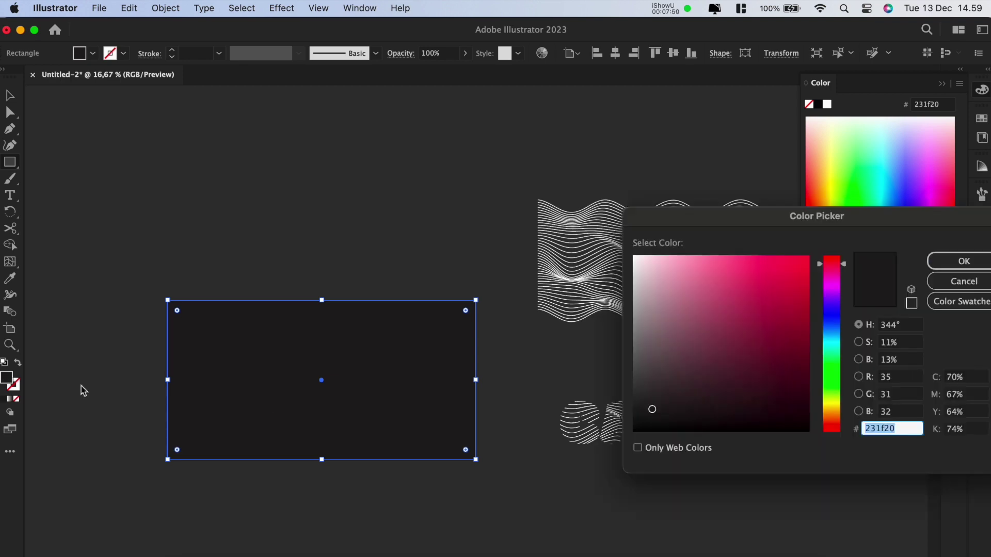
click(635, 430)
click(932, 271)
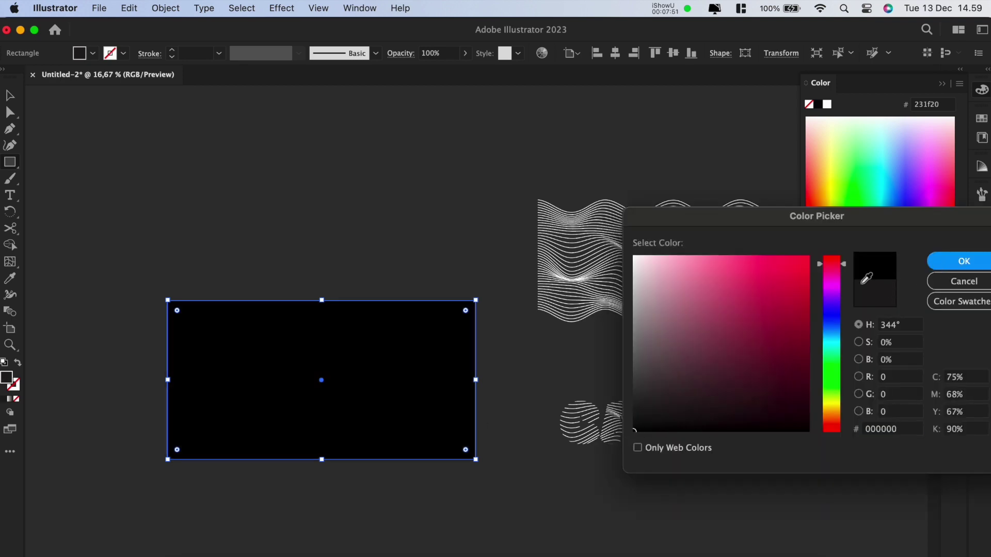
scroll(504, 447, up, 1)
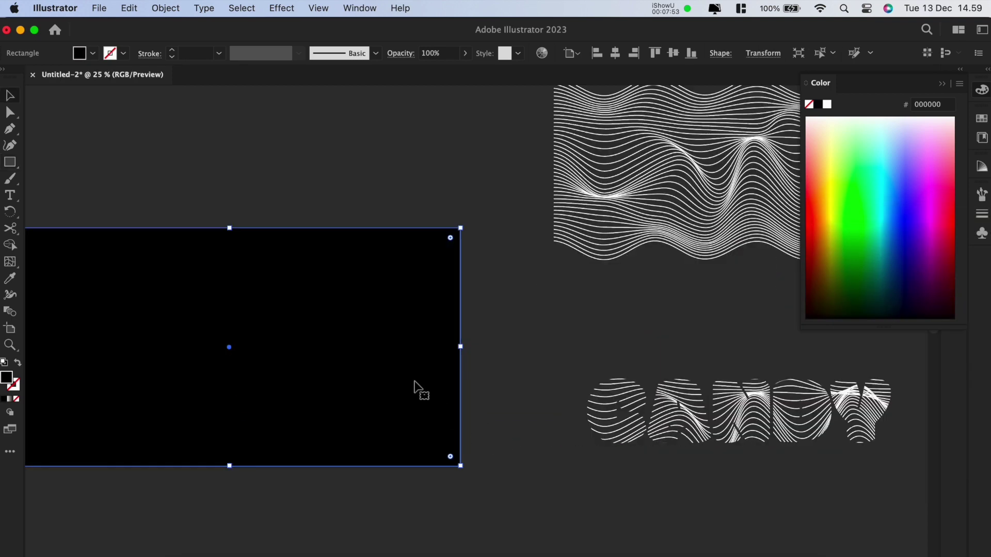
key(super+shift+bracketleft)
Step: Move the line-filled CANDY lettering onto the black background beside the letter C and scale it down to fit inside the artboard
drag(464, 365, 473, 358)
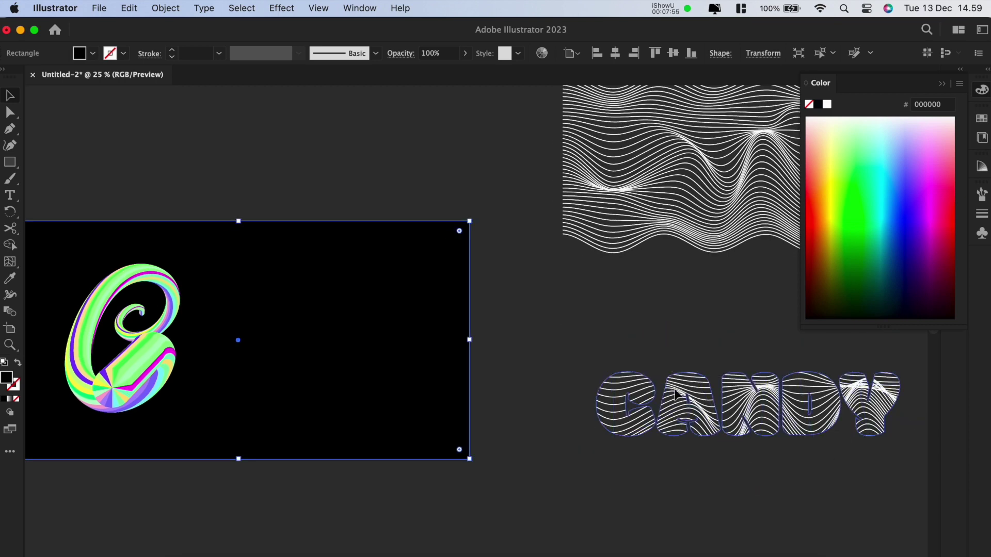
drag(675, 393, 259, 300)
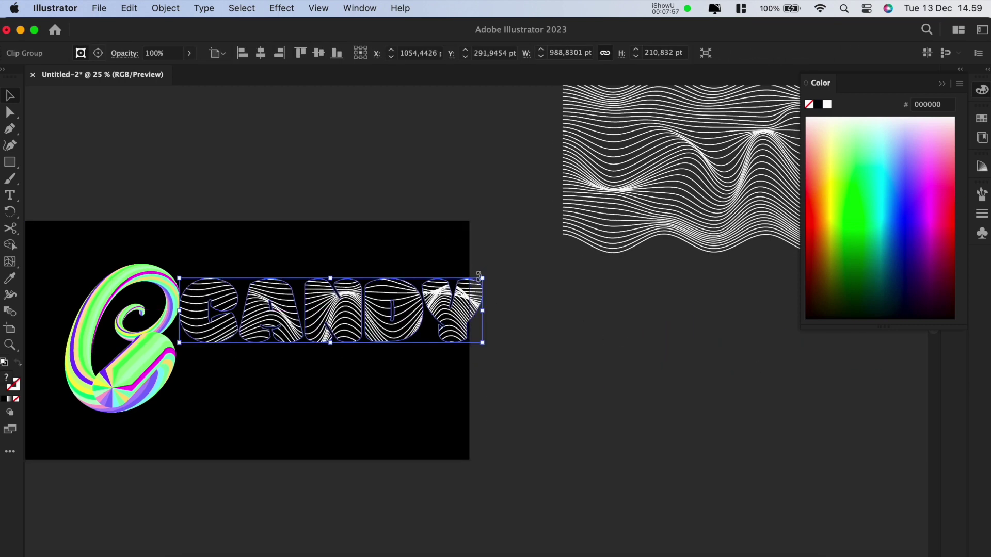
drag(479, 276, 428, 330)
click(544, 354)
Step: Add the text MAN in the Modak font below the block of wavy lines
drag(544, 354, 527, 387)
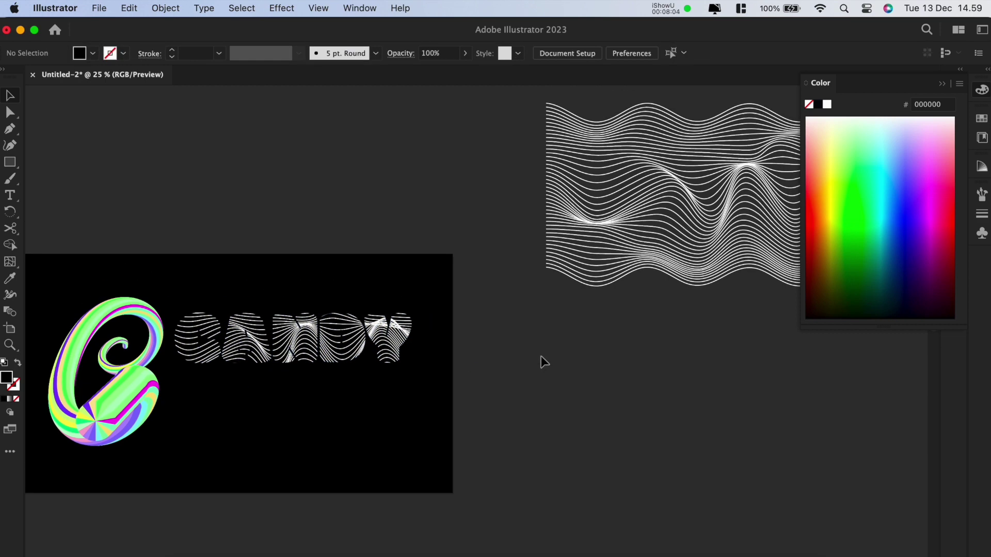
key(super+minus)
drag(482, 341, 427, 378)
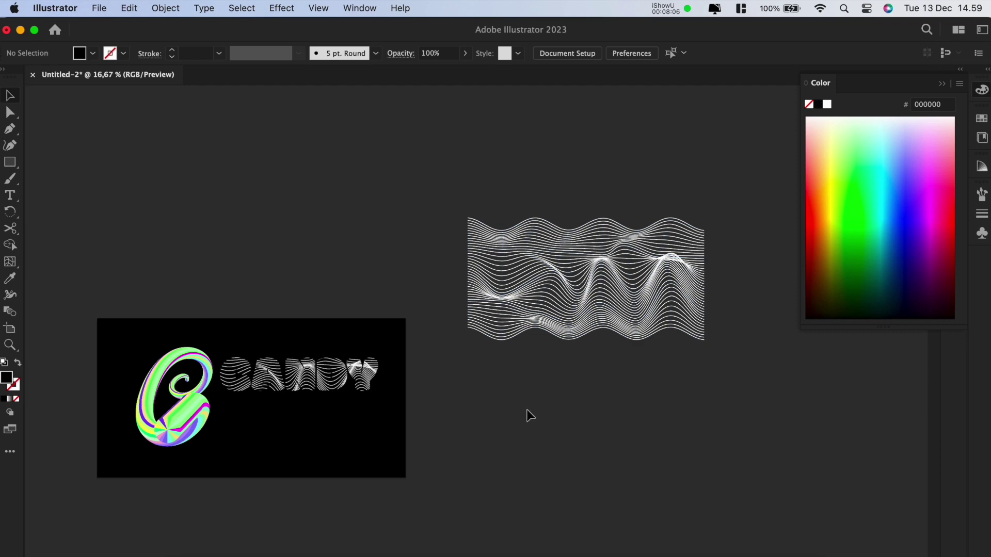
key(t)
click(490, 423)
text(MAN)
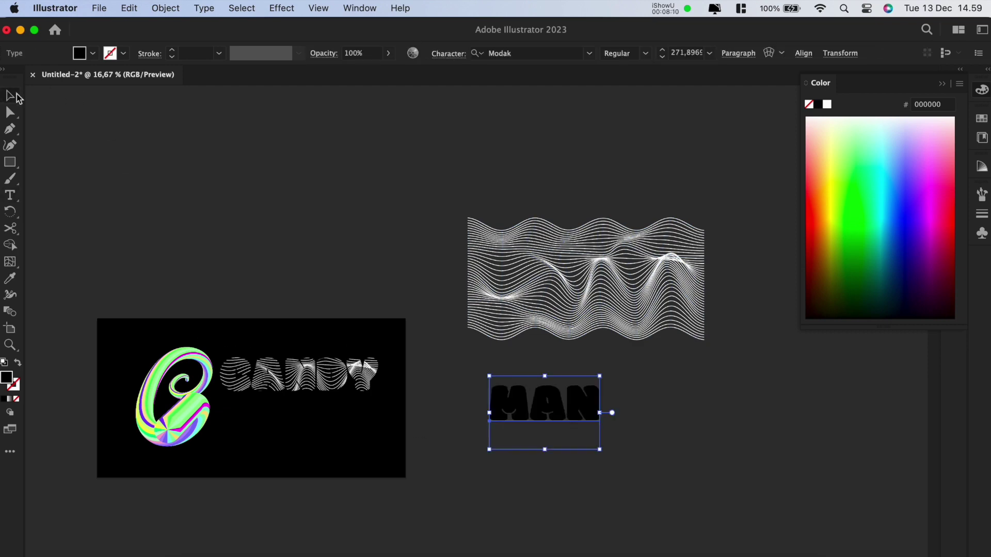
Step: Convert the MAN text to outlines
scroll(605, 416, up, 2)
scroll(567, 397, down, 2)
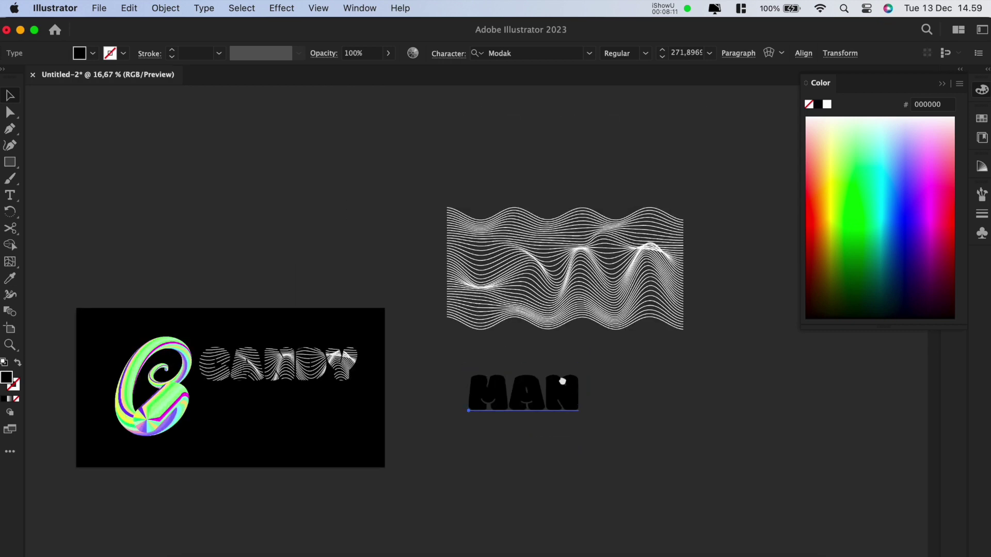
drag(564, 382, 556, 370)
right_click(556, 363)
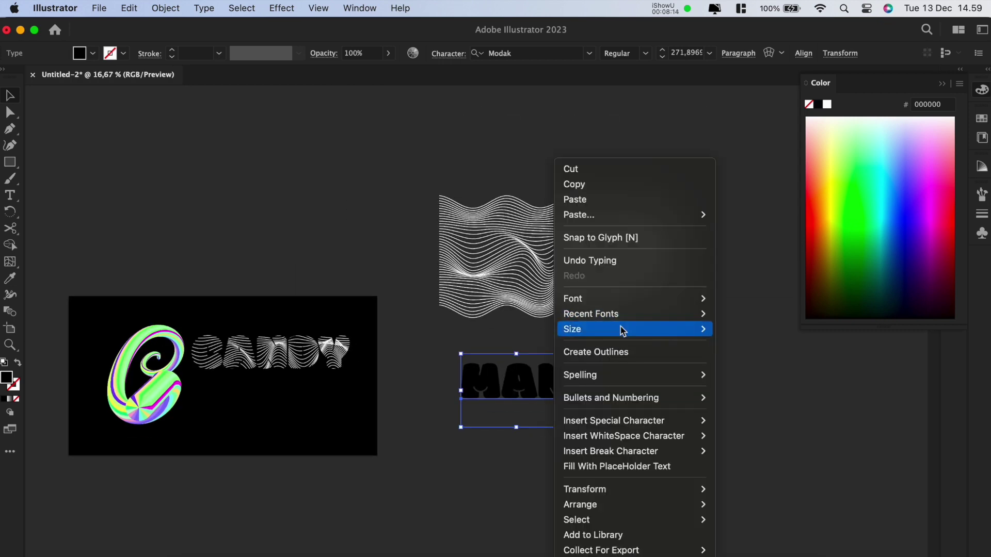
click(624, 349)
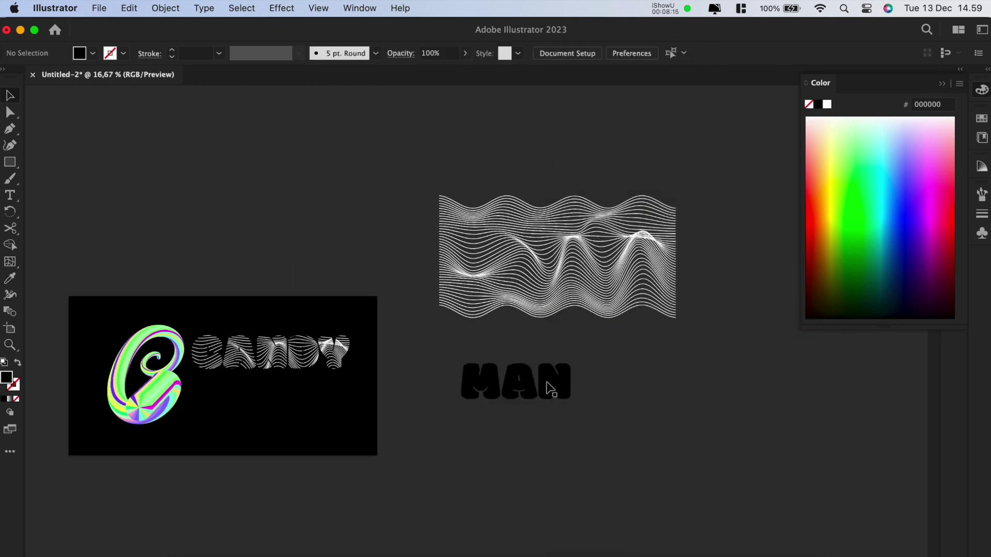
Step: Place the outlined MAN letters over the wavy lines and combine them into a single compound path
drag(542, 385, 519, 335)
scroll(584, 270, up, 1)
click(165, 8)
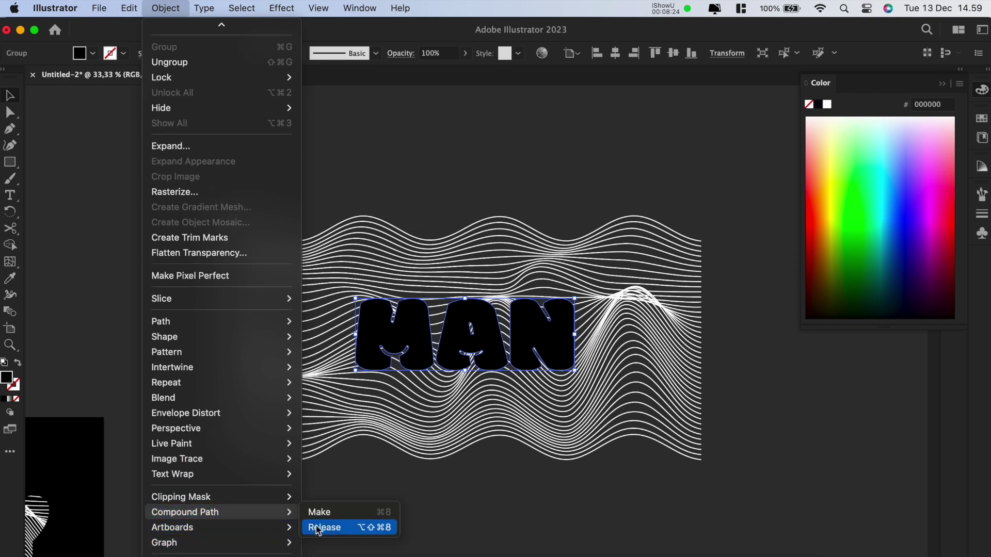
click(356, 512)
click(358, 512)
Step: Select the MAN compound path with the wavy lines beneath it and make a clipping mask
drag(355, 160, 452, 255)
right_click(452, 256)
click(537, 456)
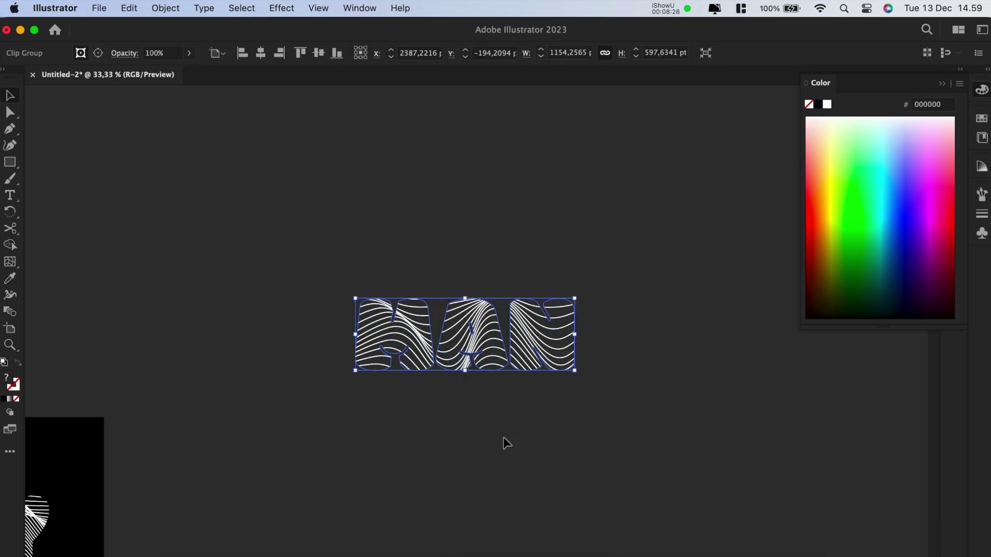
Step: Move the line-filled MAN lettering onto the black artboard, directly below CANDY
drag(506, 408, 677, 213)
drag(639, 141, 124, 469)
drag(335, 395, 649, 309)
drag(487, 345, 389, 322)
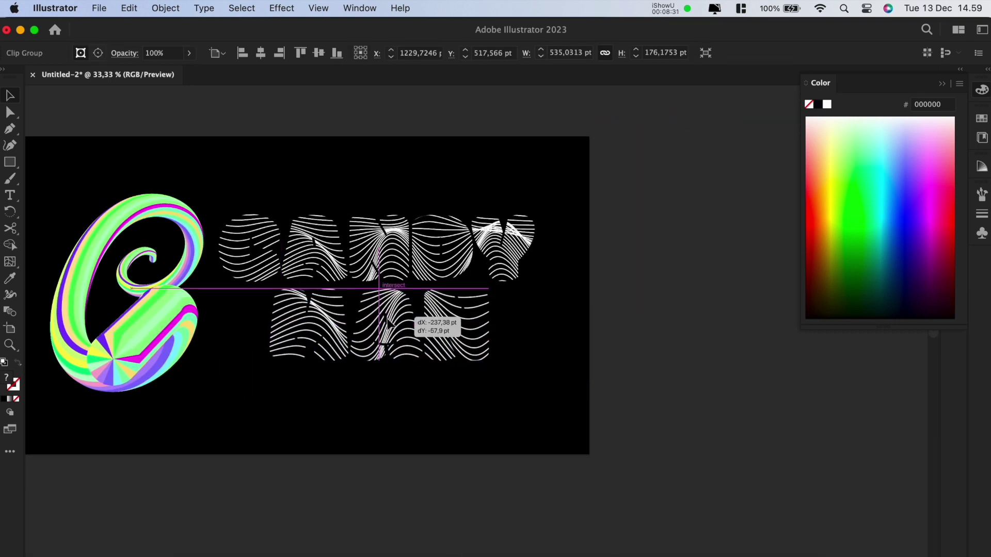
Step: Enlarge the MAN lettering to about 784 × 258 pt and line up its right edge with CANDY above it
drag(499, 364, 578, 391)
drag(486, 326, 425, 324)
drag(513, 382, 537, 404)
drag(480, 333, 479, 330)
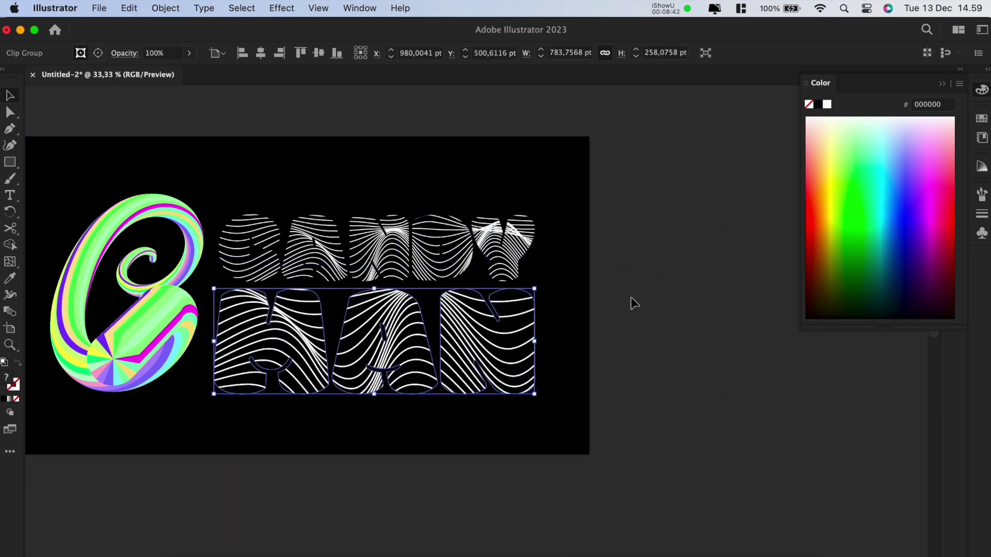
click(619, 296)
Step: Examine the whole CANDY MAN artwork, then the wavy line details of both words and the blended letter C up close
scroll(612, 294, down, 1)
drag(612, 294, 639, 312)
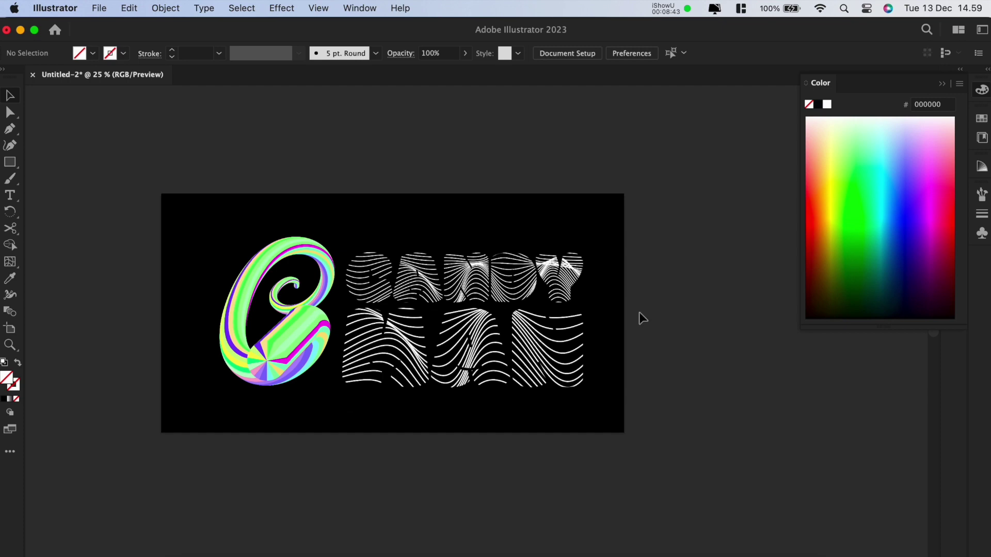
key(super+0)
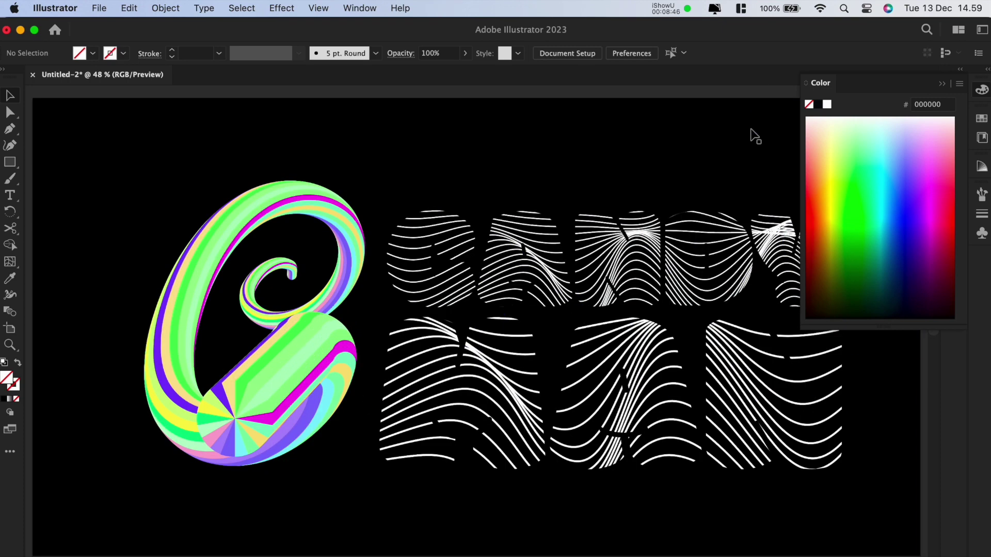
click(975, 94)
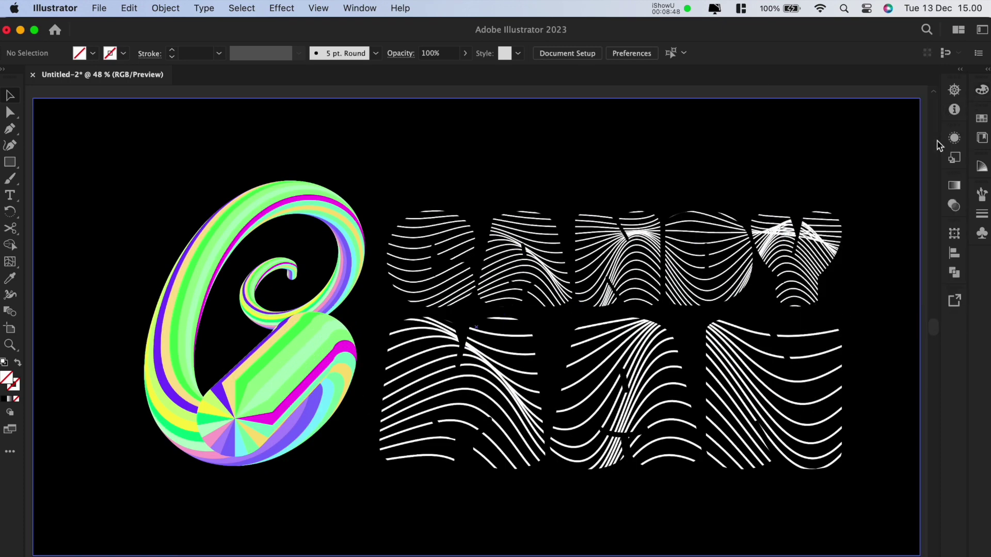
scroll(762, 216, up, 3)
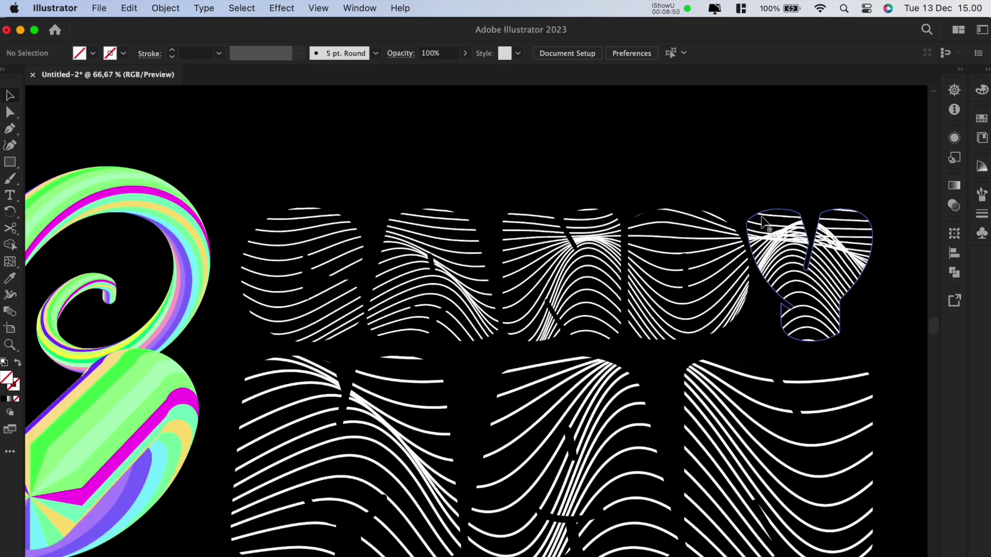
drag(656, 243, 681, 191)
scroll(680, 191, down, 1)
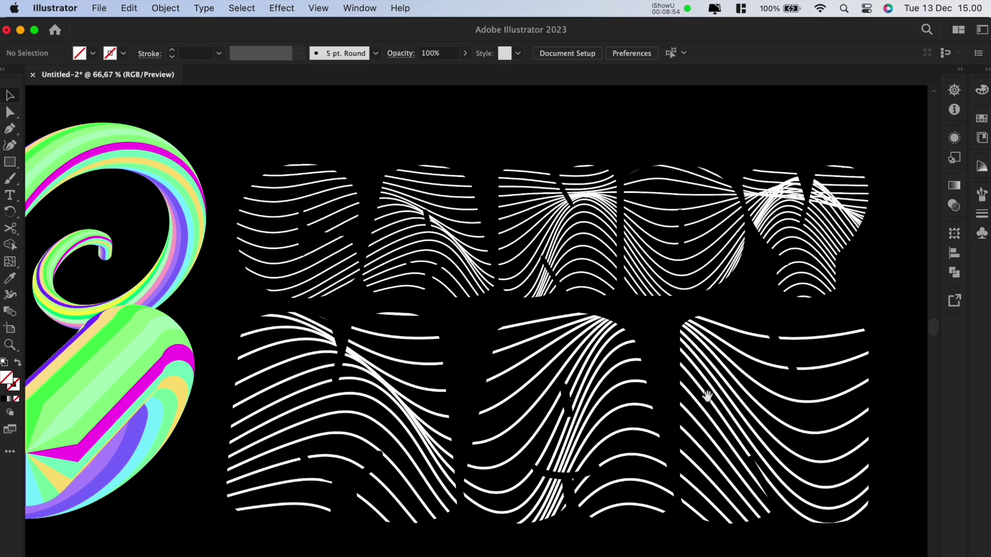
scroll(707, 396, left, 10)
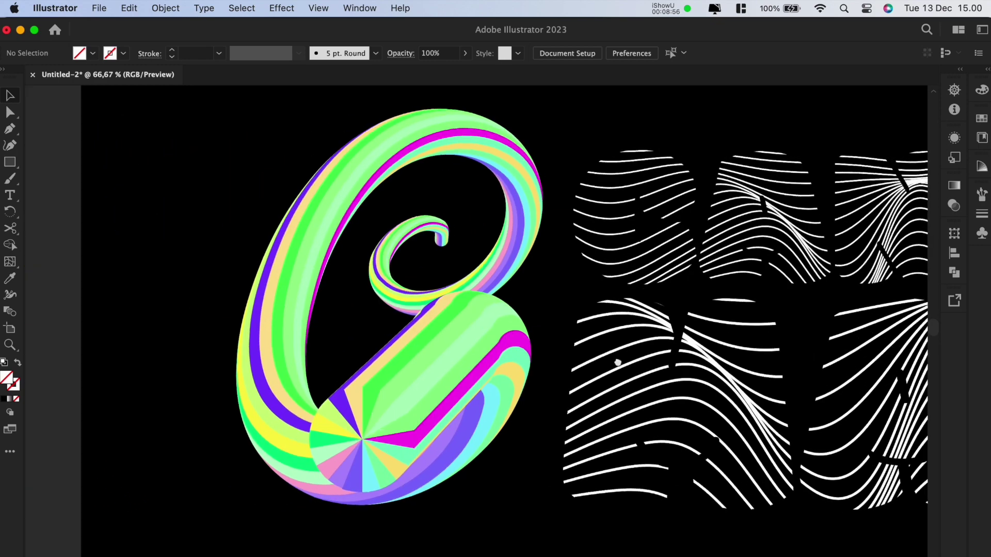
scroll(618, 363, right, 8)
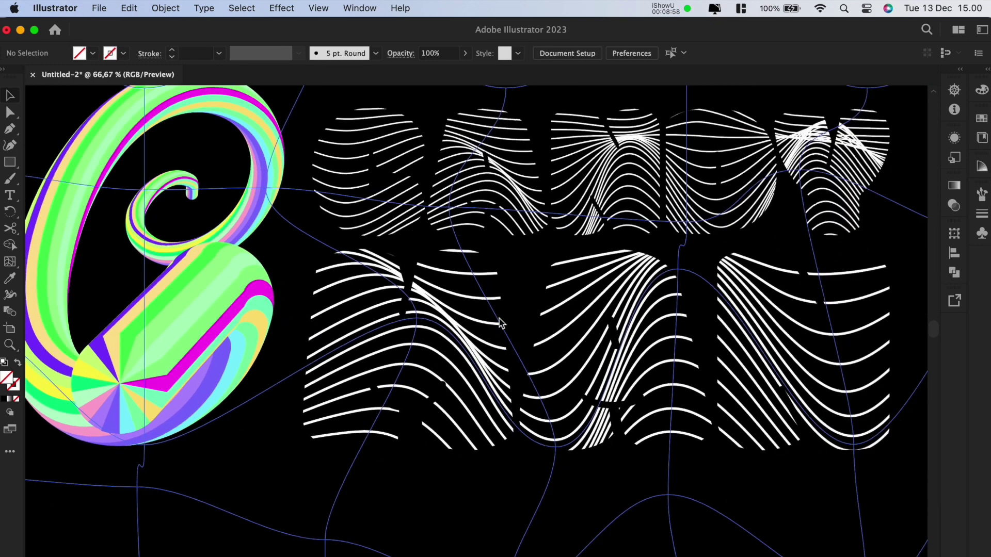
drag(537, 406, 608, 556)
drag(522, 521, 764, 453)
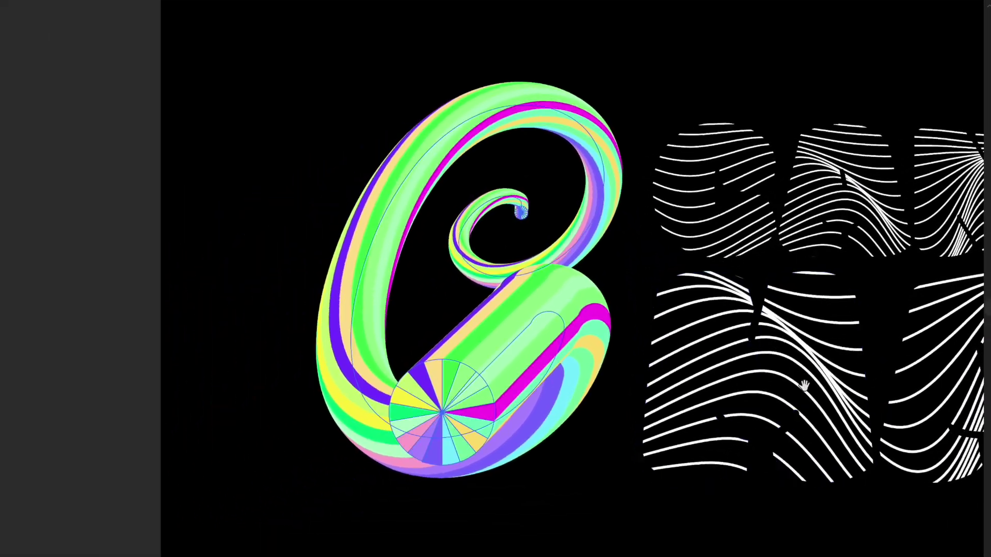